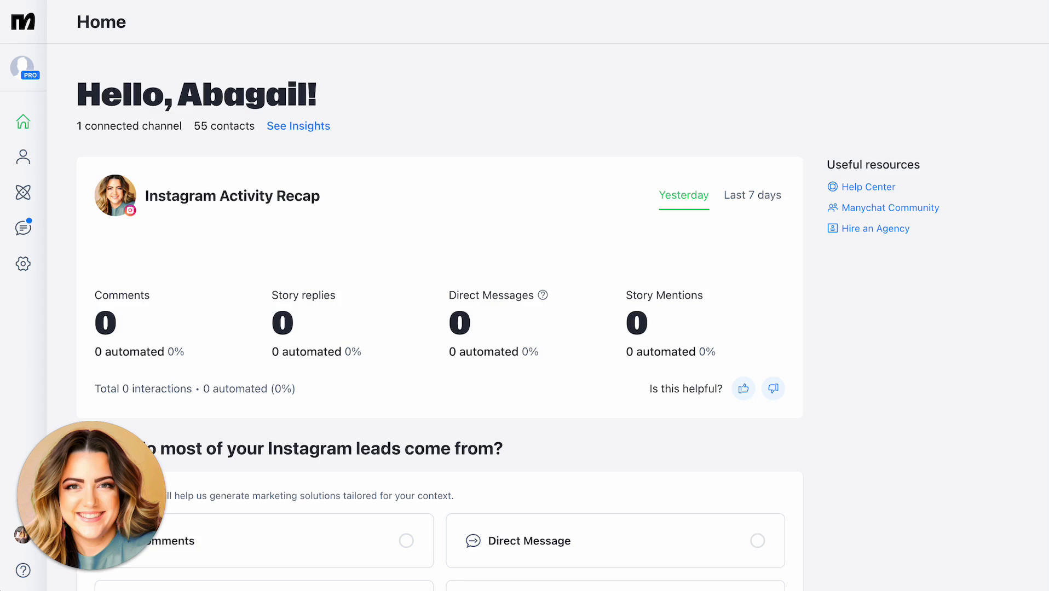
# Create a new automation from the "Convert your Instagram Comments into Sales" template.
pyautogui.click(24, 195)
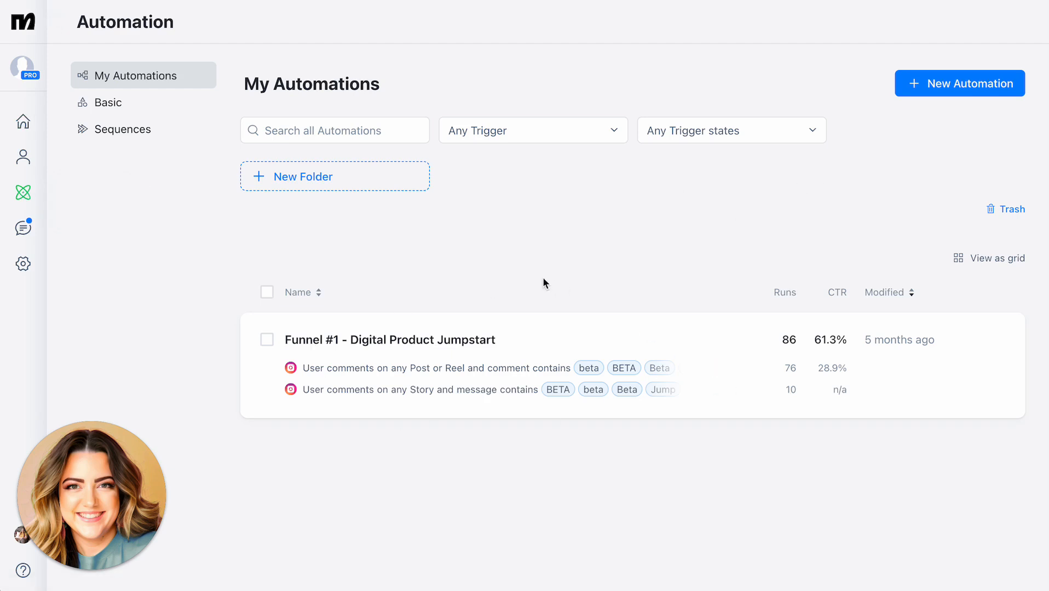
pyautogui.click(929, 88)
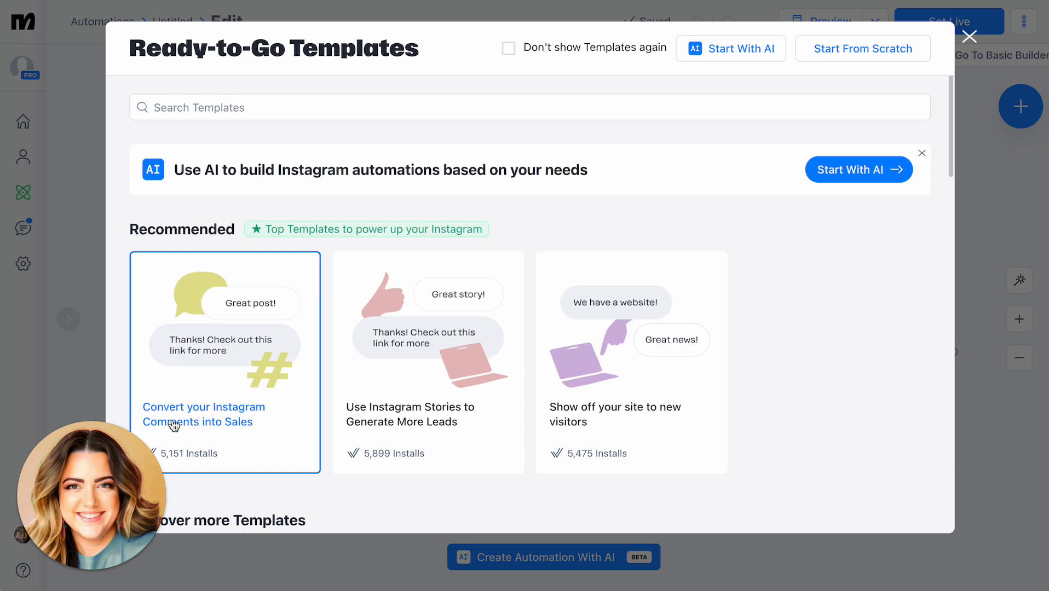
pyautogui.click(282, 438)
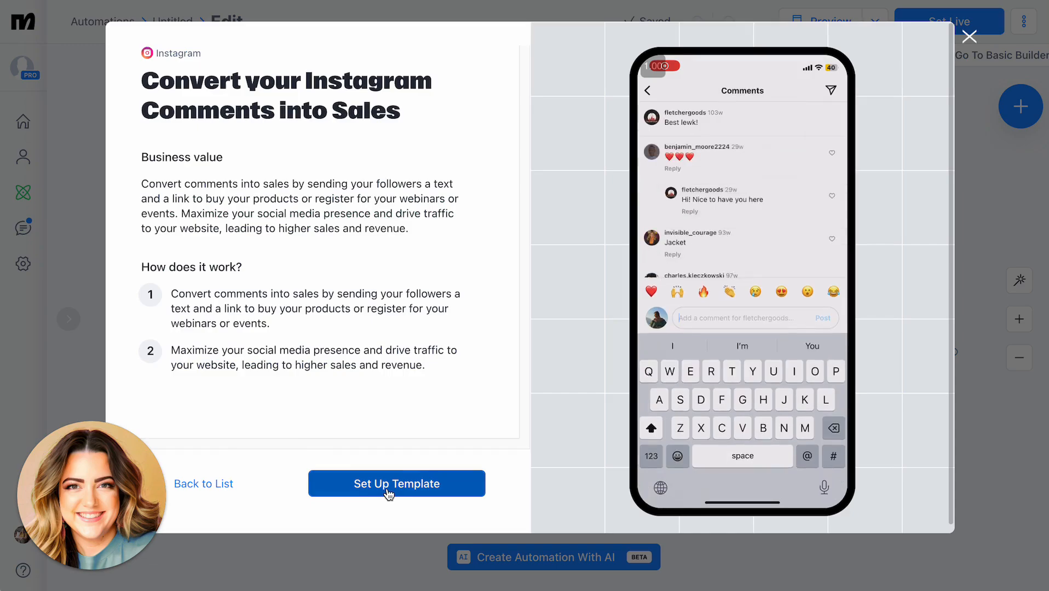
pyautogui.click(388, 493)
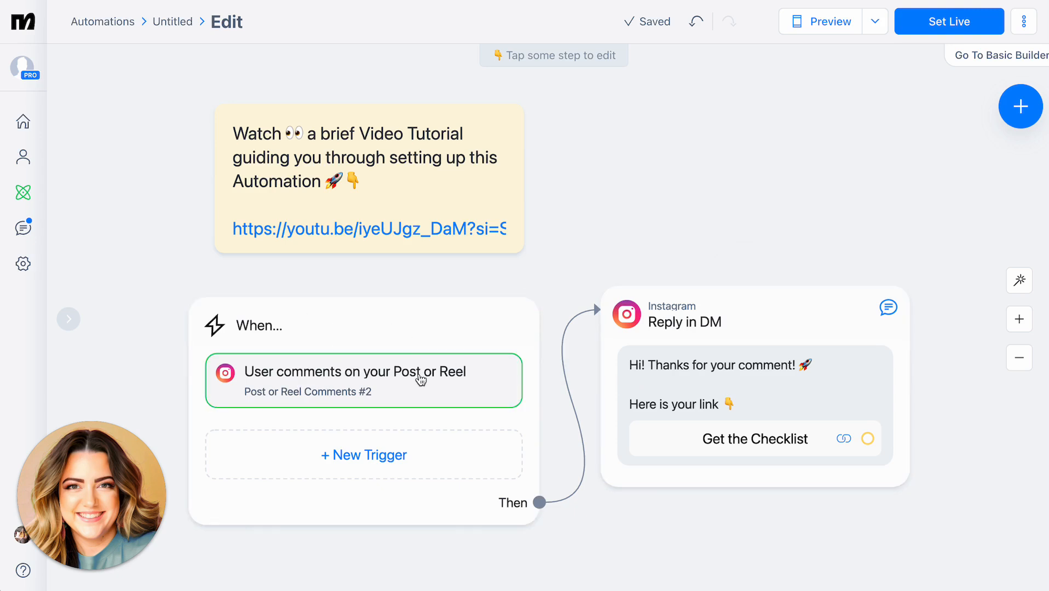
# Set the comment trigger to run on all posts or reels and replace its included keyword "checklist" with "SHIFT".
pyautogui.click(421, 394)
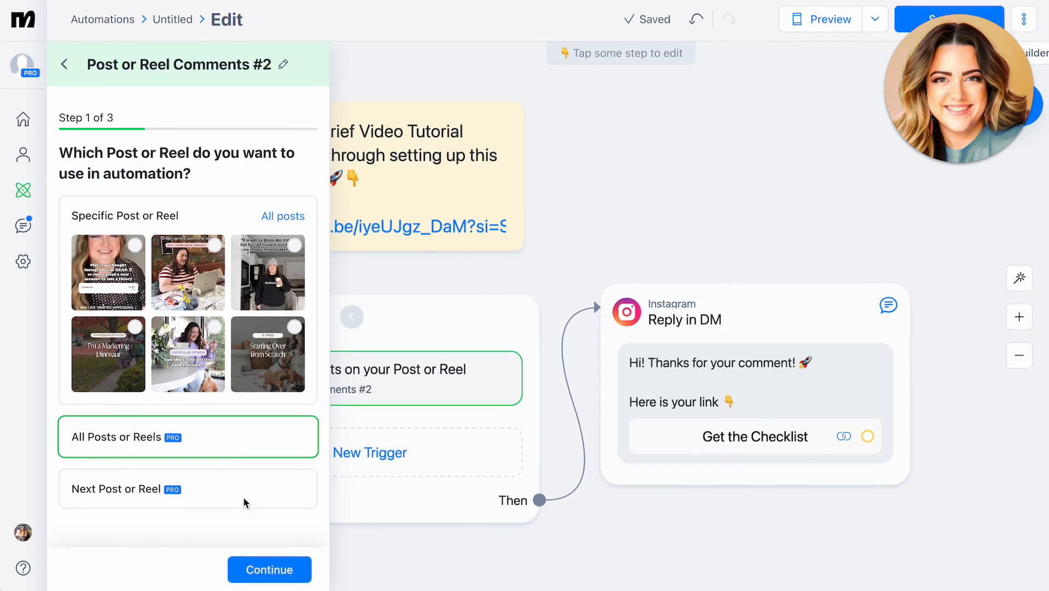
pyautogui.click(267, 574)
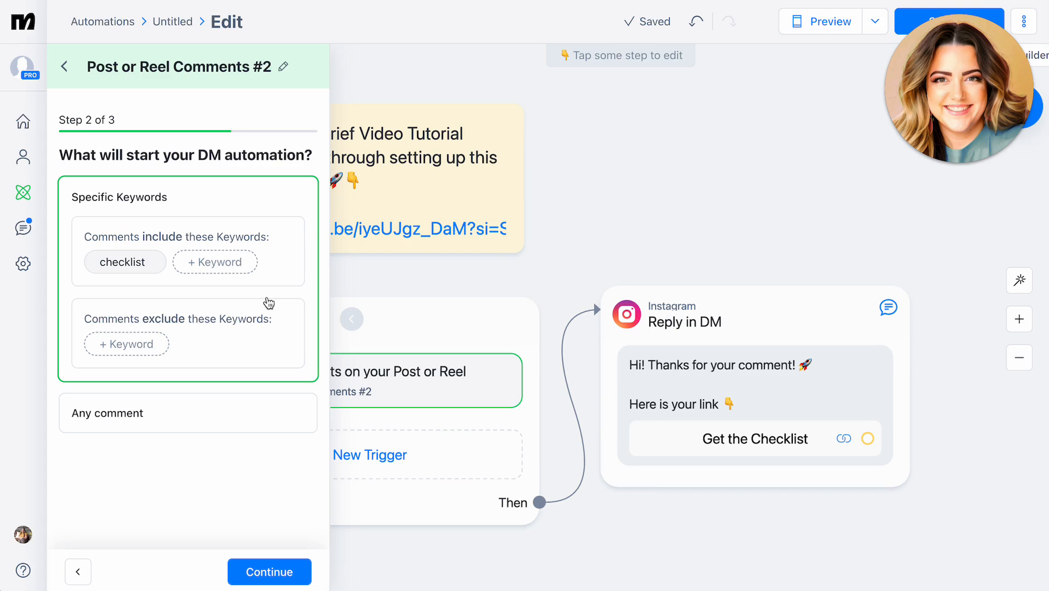
pyautogui.click(150, 265)
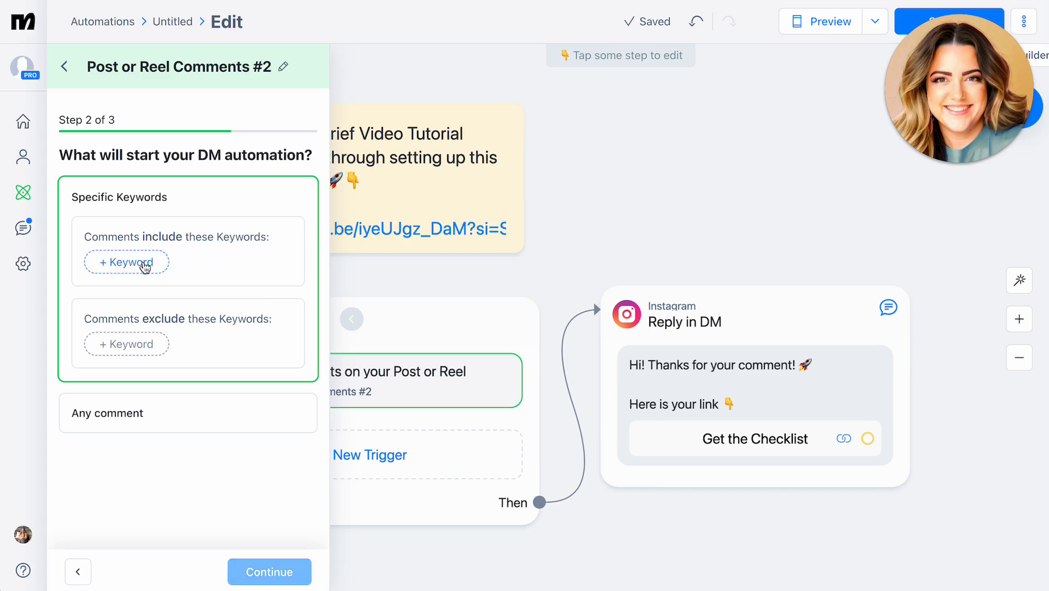
pyautogui.click(148, 265)
pyautogui.write('SHIFT')
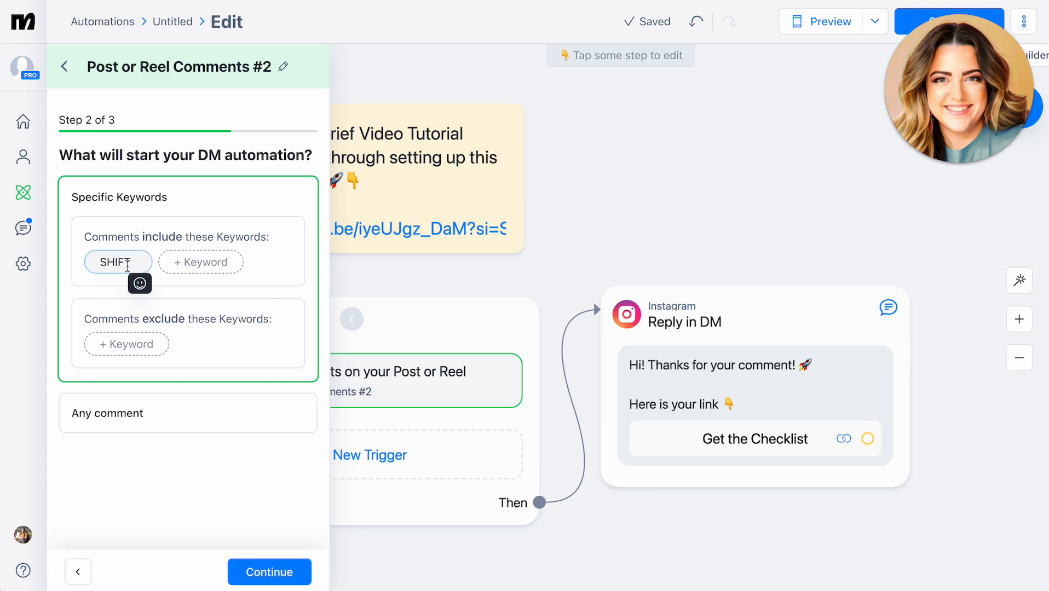
pyautogui.click(205, 287)
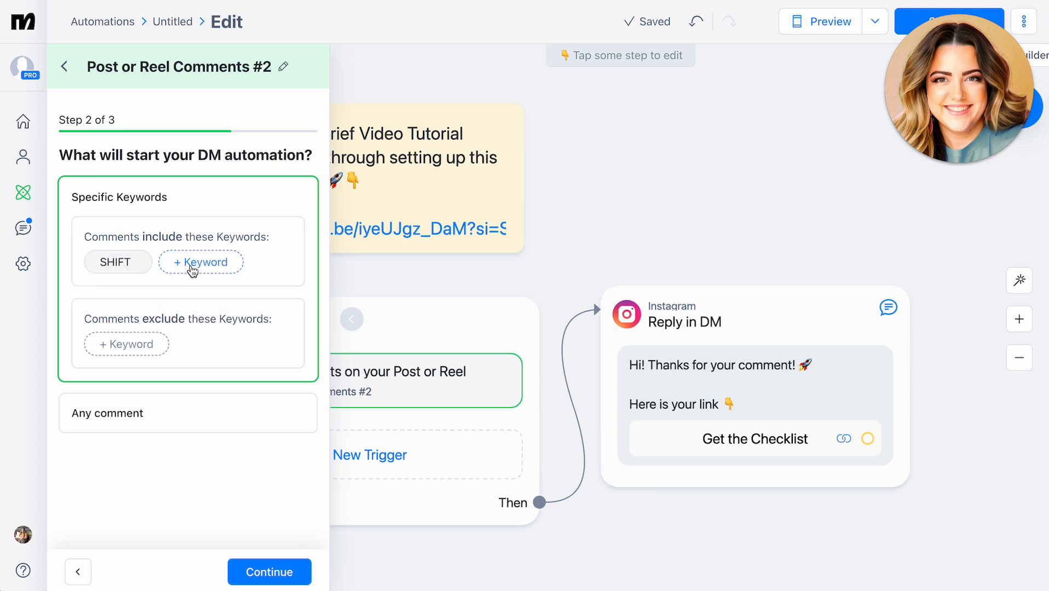
pyautogui.click(192, 271)
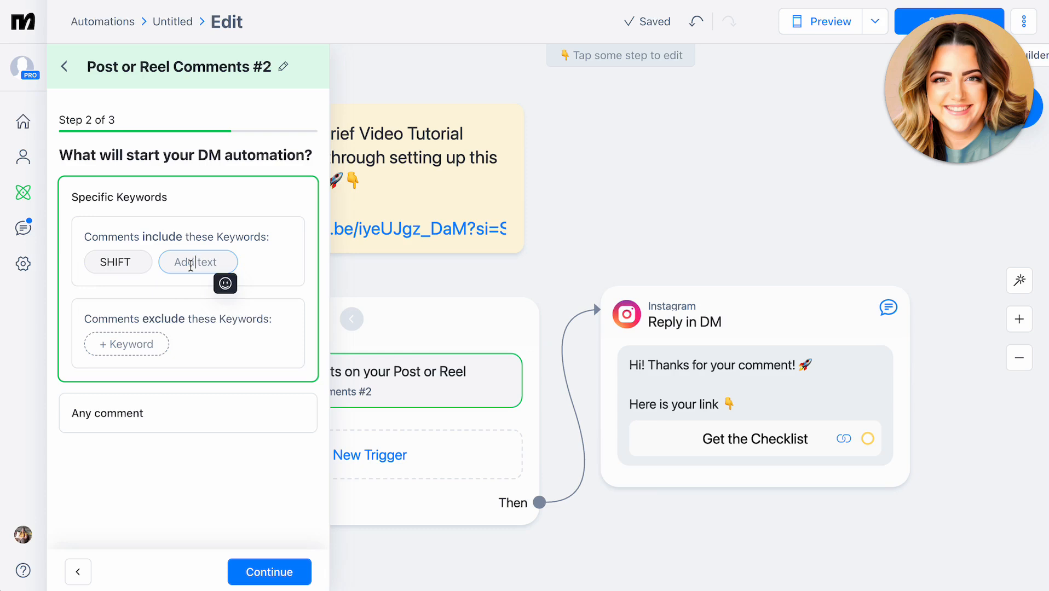
pyautogui.write('WO')
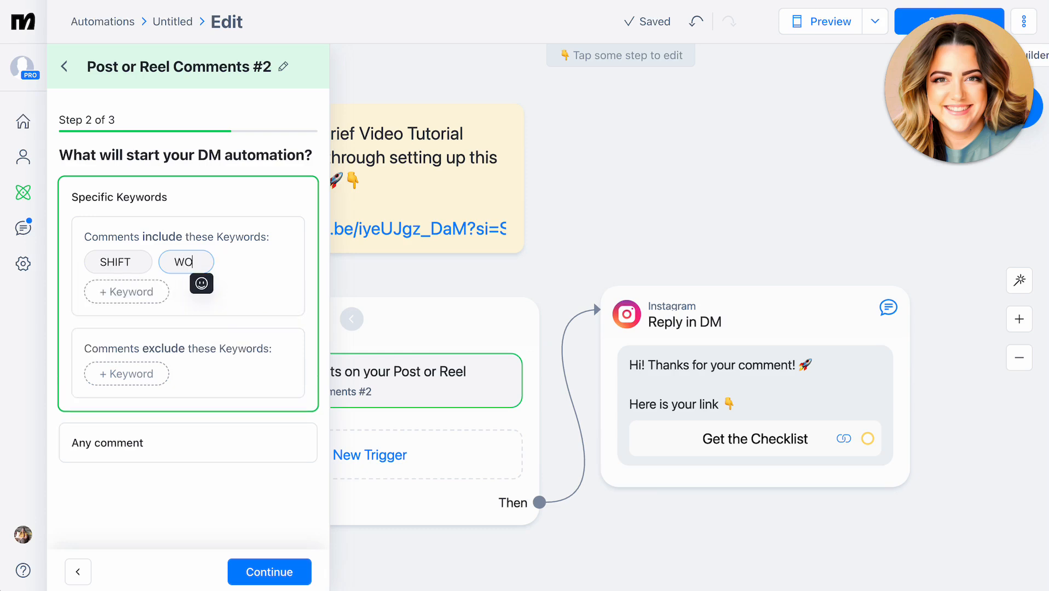
pyautogui.write('RKSHOP')
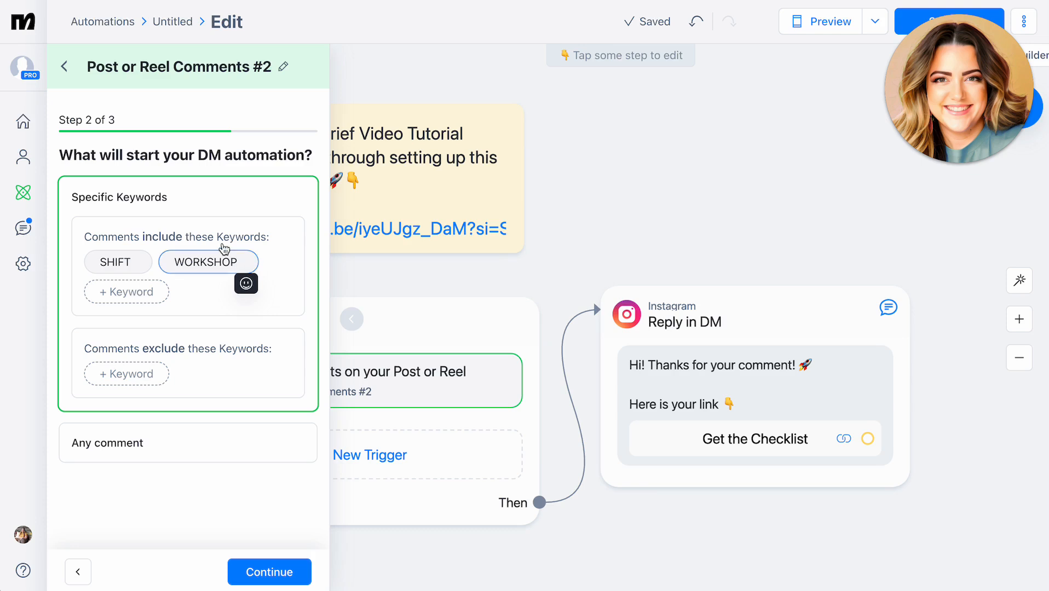
pyautogui.click(247, 263)
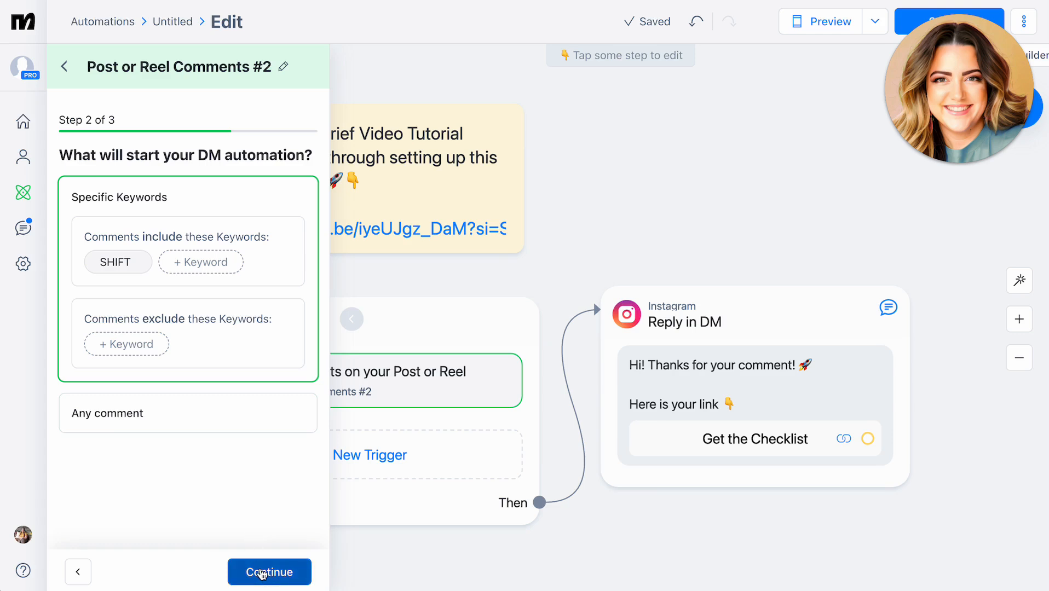
# Continue to the public reply setup and change the first reply to "You’re going to love it. Check your DMs 😘".
pyautogui.click(262, 575)
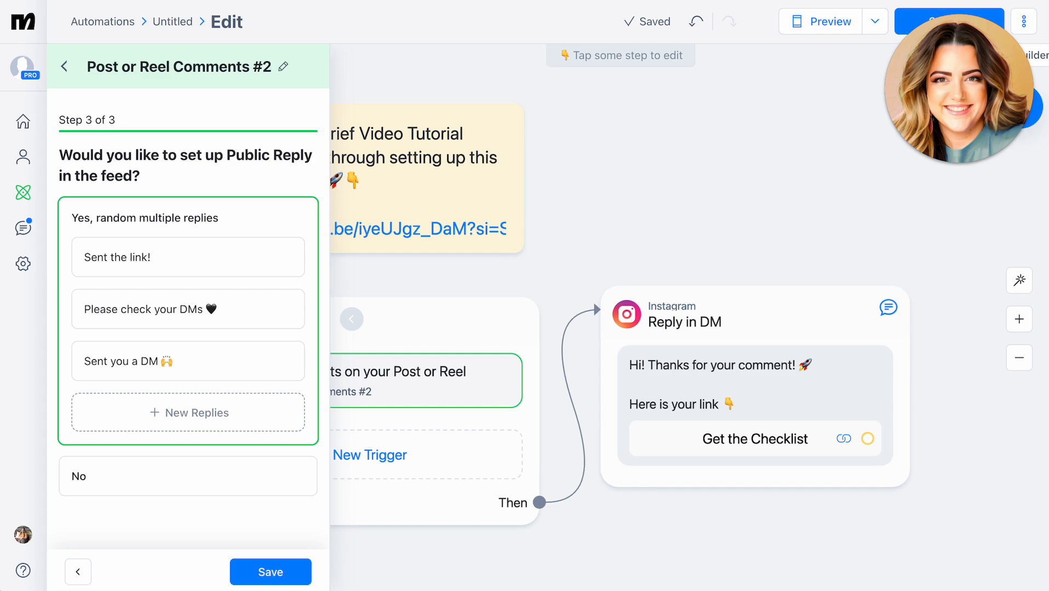
pyautogui.doubleClick(104, 258)
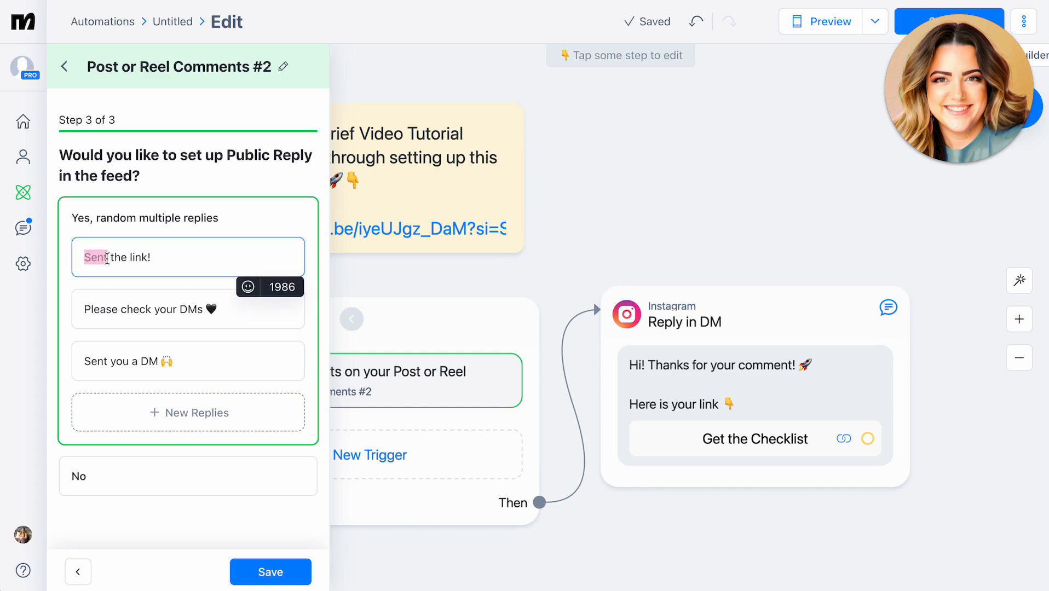
pyautogui.moveTo(168, 258); pyautogui.dragTo(85, 259)
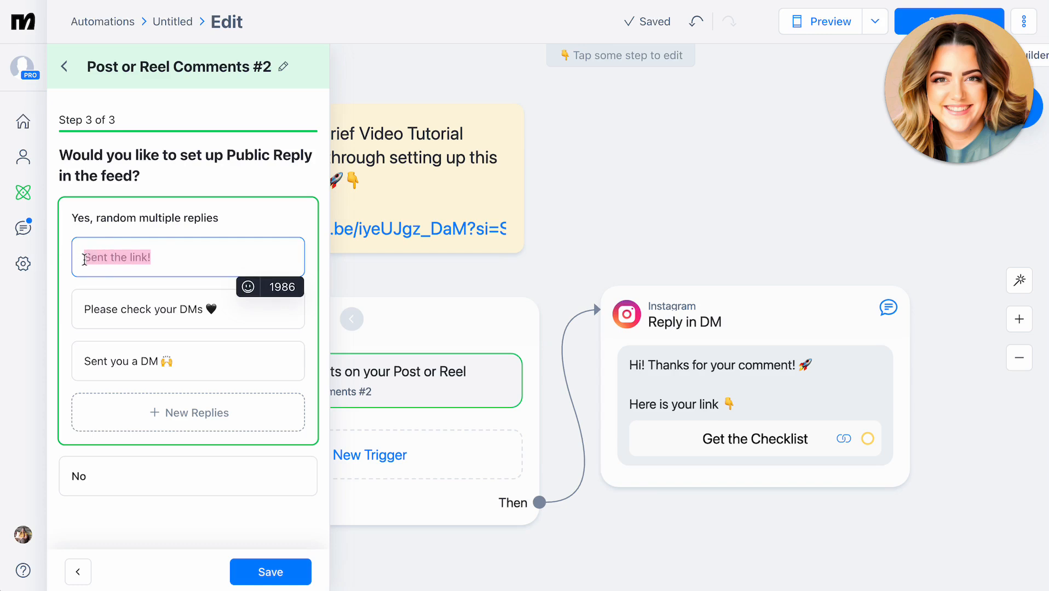
pyautogui.press('Right')
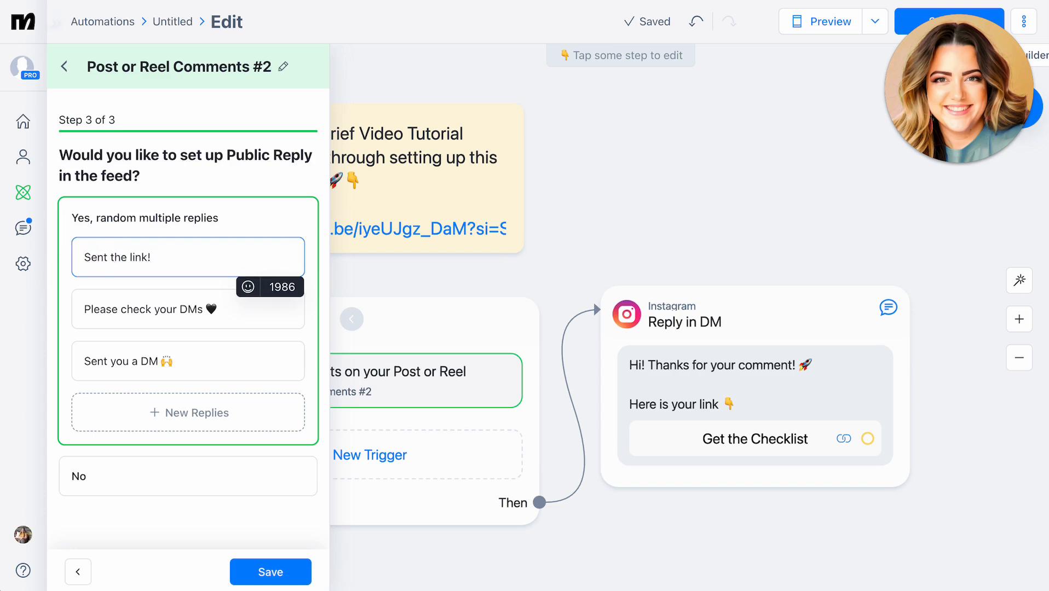
pyautogui.press('Escape')
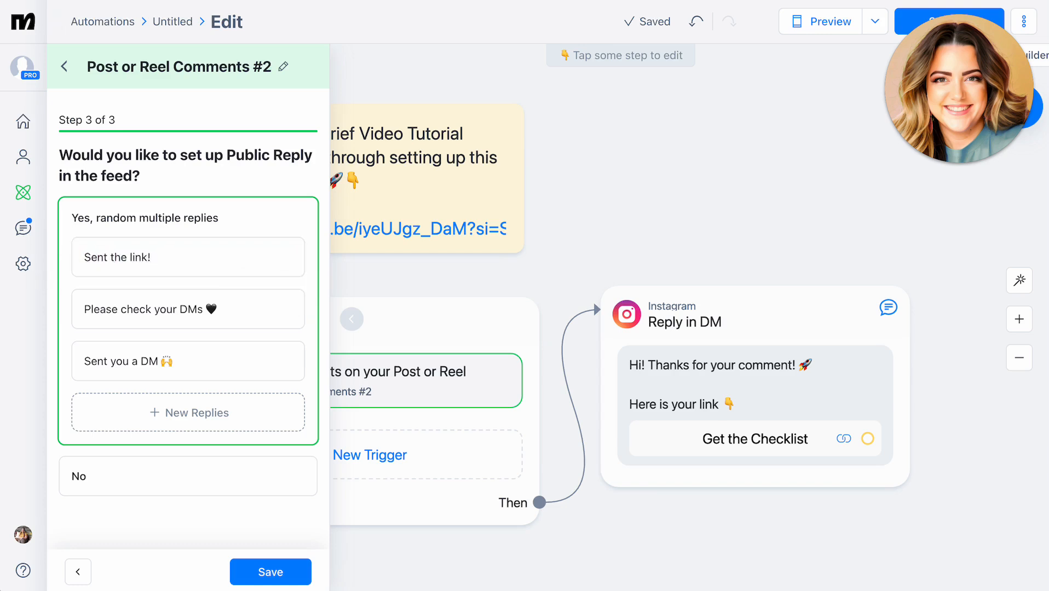
pyautogui.click(124, 257)
pyautogui.tripleClick(127, 258)
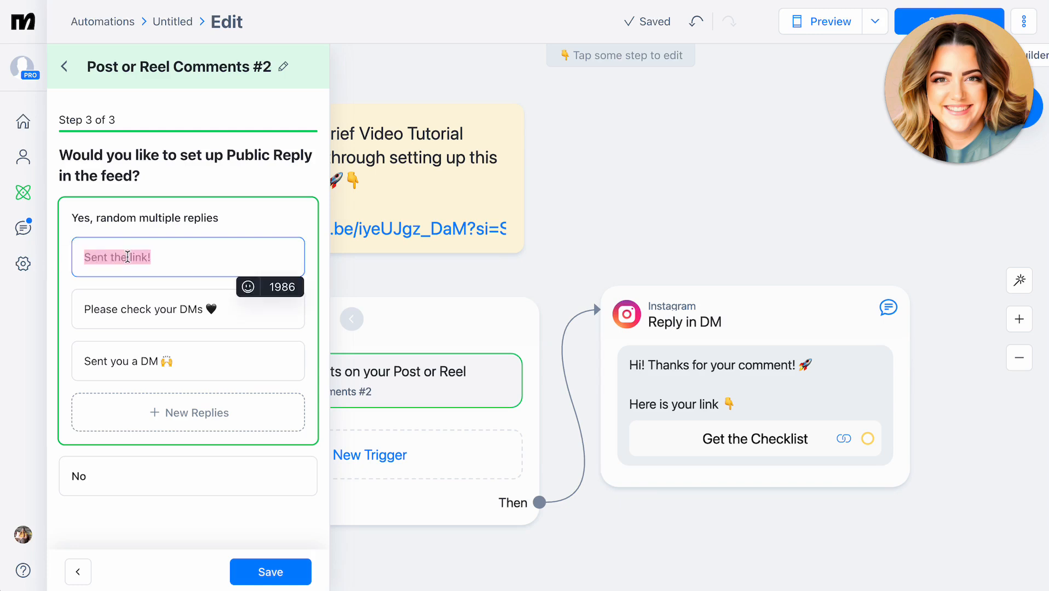
pyautogui.write('You’re going to love it. Check your DMs 😘')
pyautogui.press('Escape')
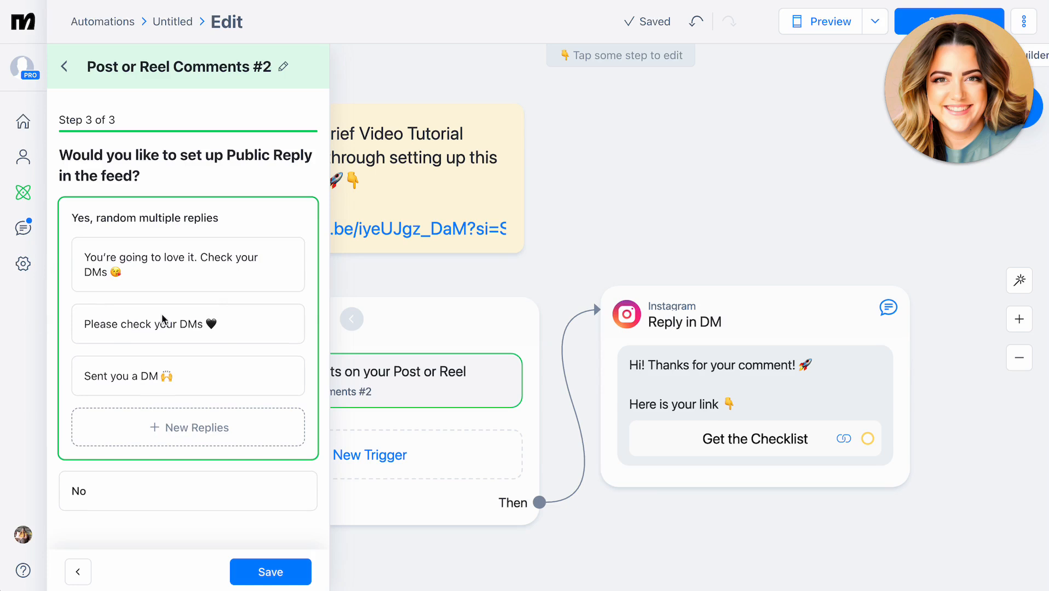
# Change the second public reply, "Please check your DMs", to "Woot! It’s in your inbox.".
pyautogui.tripleClick(161, 323)
pyautogui.write('Woot! It’s in your inbox.')
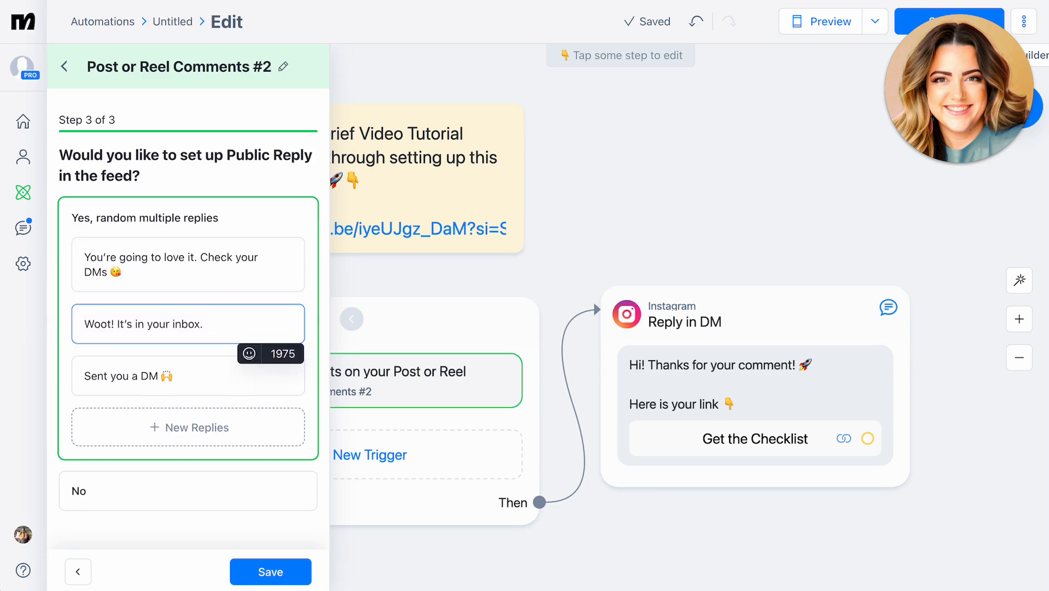
pyautogui.press('Escape')
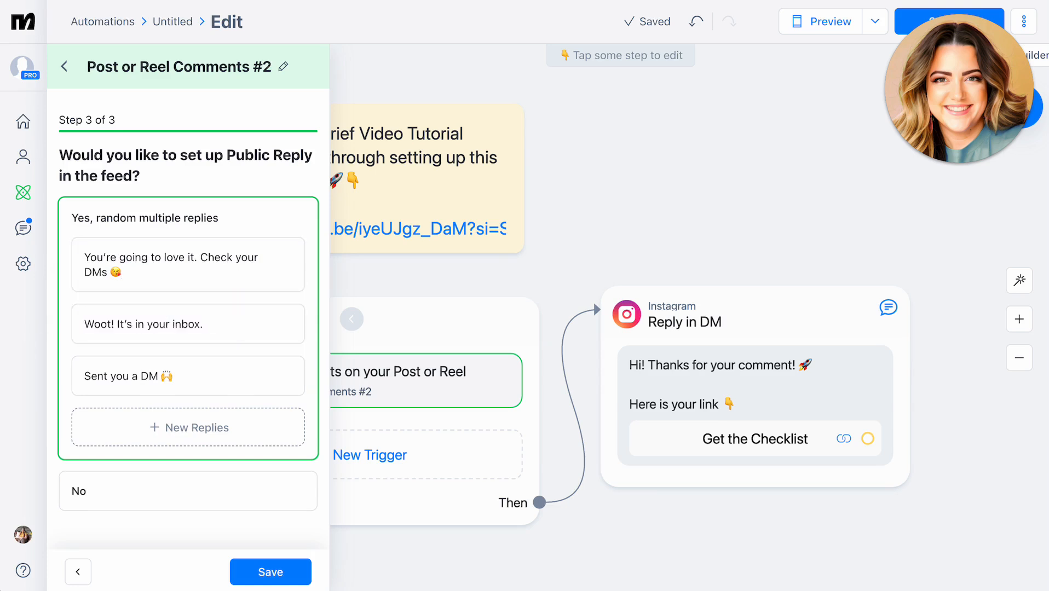
# Change the third public reply to "Yay! I just dropped it in your messages. Check your others folder." and save the comment trigger.
pyautogui.tripleClick(134, 376)
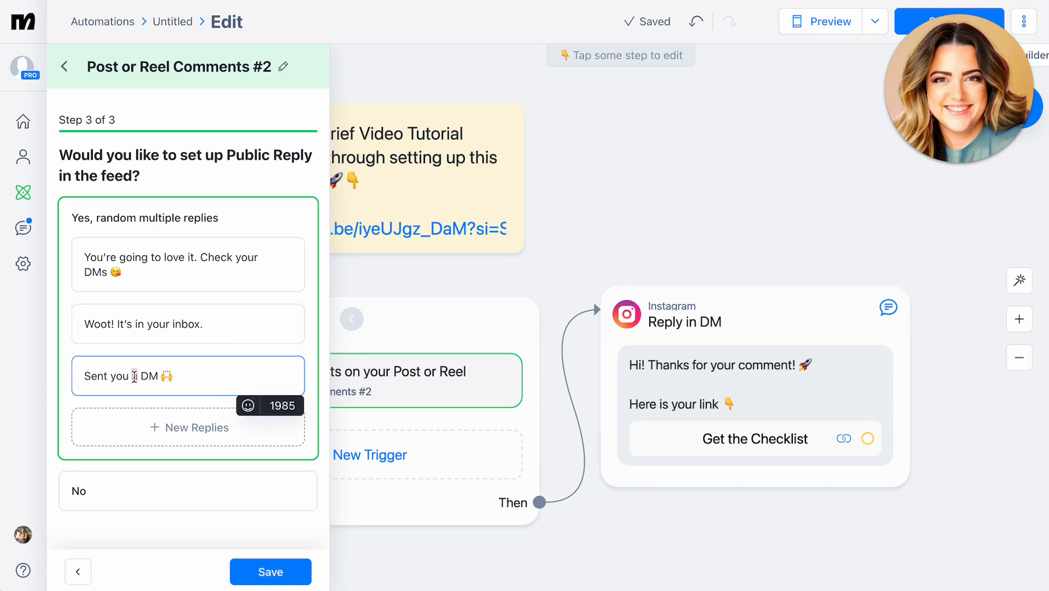
pyautogui.write('Yay! I just dropped it in your messages. Check your others folder')
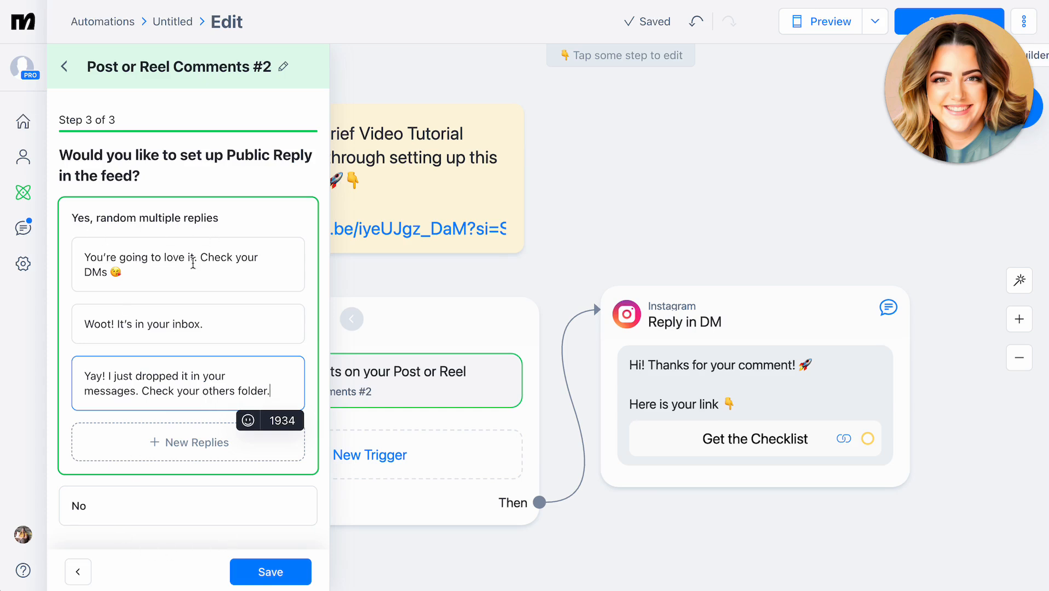
pyautogui.click(291, 572)
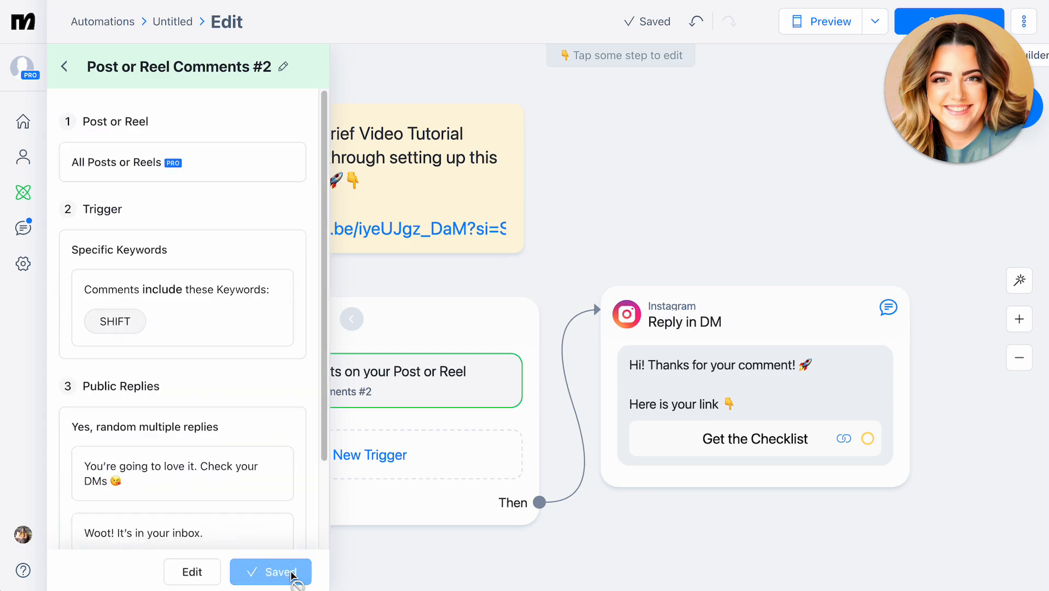
pyautogui.scroll(-2, 238, 432)
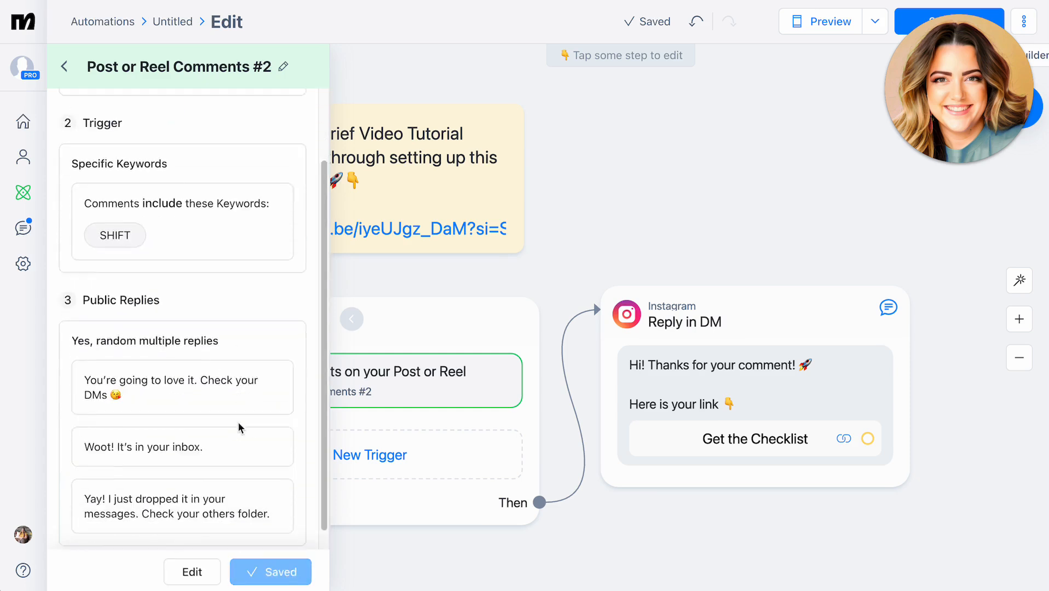
# Add a second trigger for users replying to your Story and enable the automatic heart reaction in response.
pyautogui.click(437, 516)
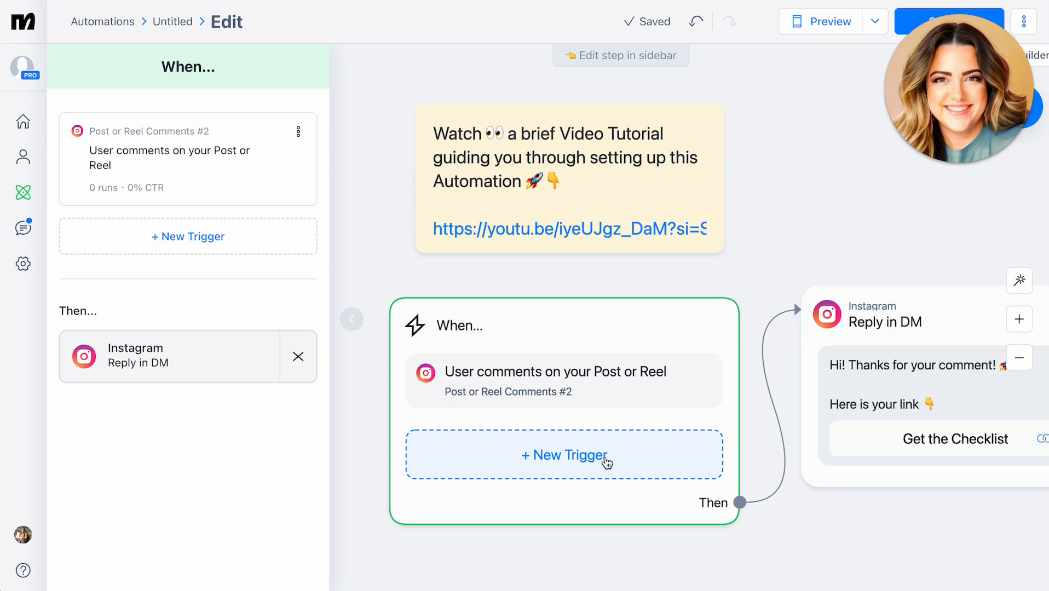
pyautogui.click(606, 462)
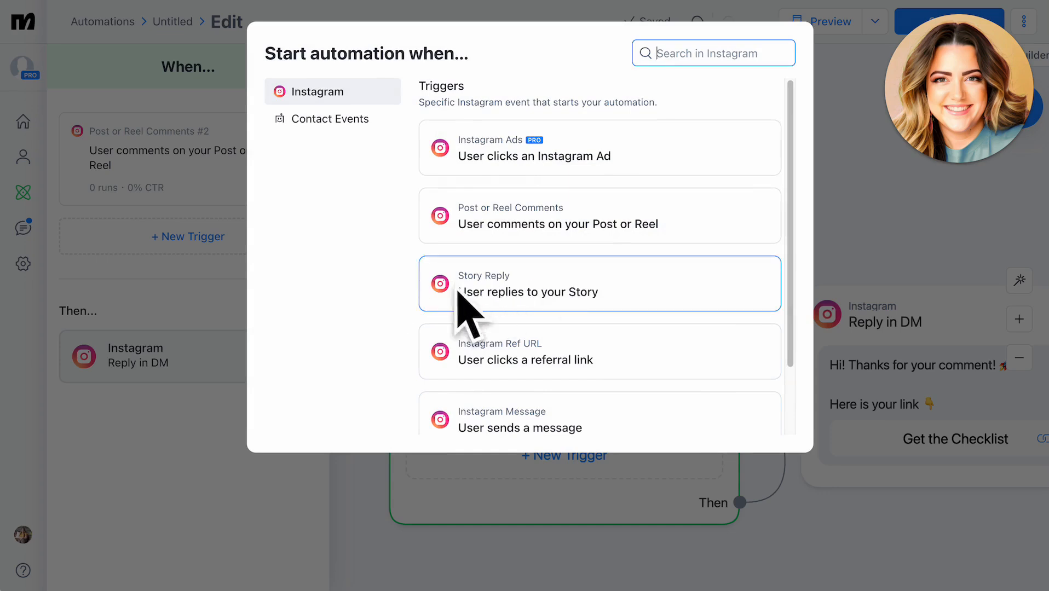
pyautogui.click(557, 294)
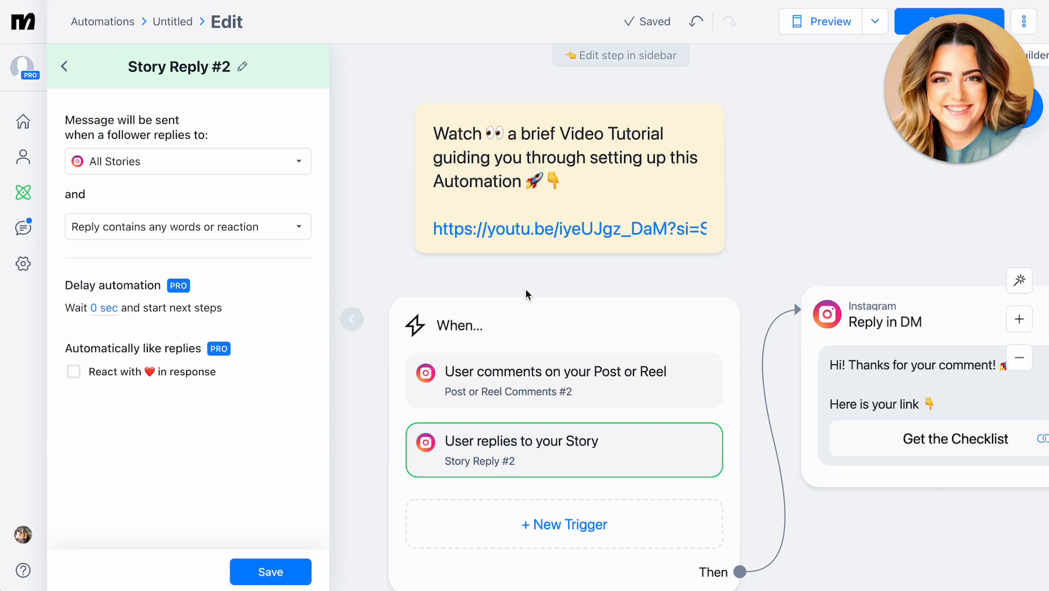
pyautogui.click(74, 373)
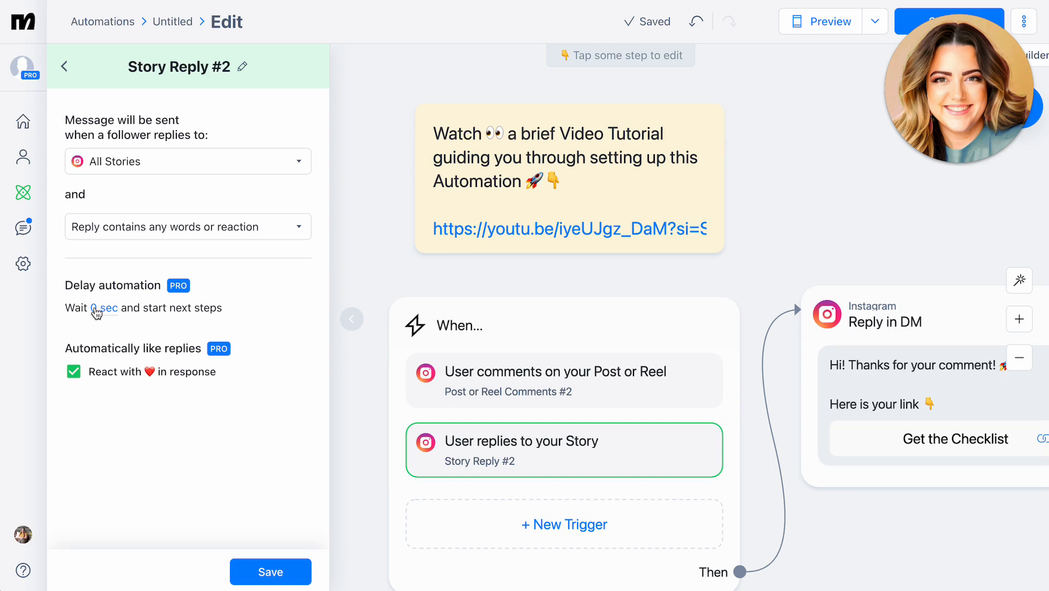
pyautogui.click(96, 313)
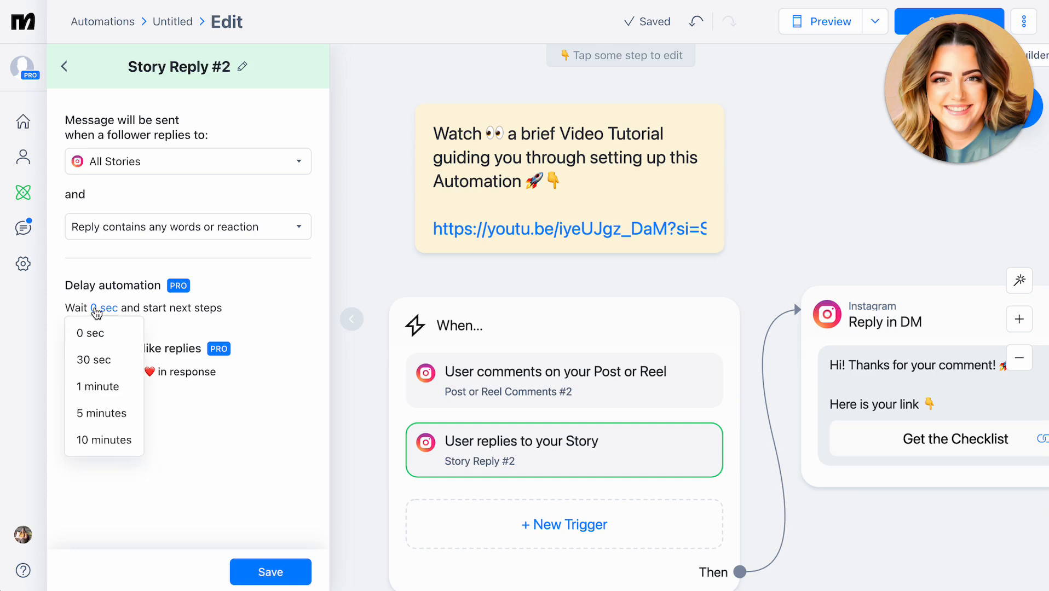
pyautogui.click(97, 362)
pyautogui.click(104, 311)
pyautogui.click(108, 330)
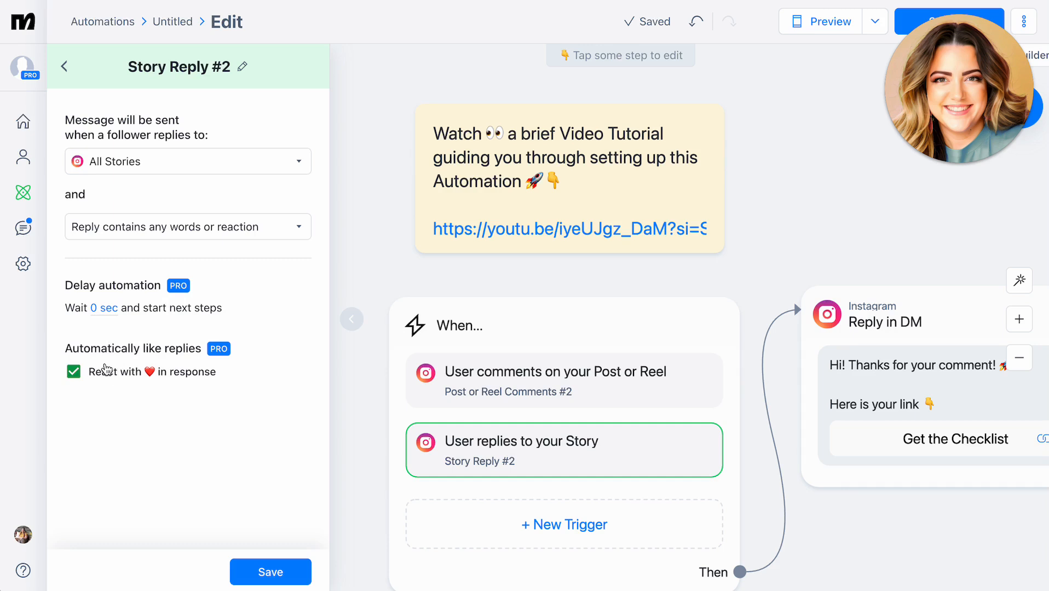
# Limit the story reply trigger to replies containing specific words or reactions and add the keyword "SHIFT".
pyautogui.click(143, 228)
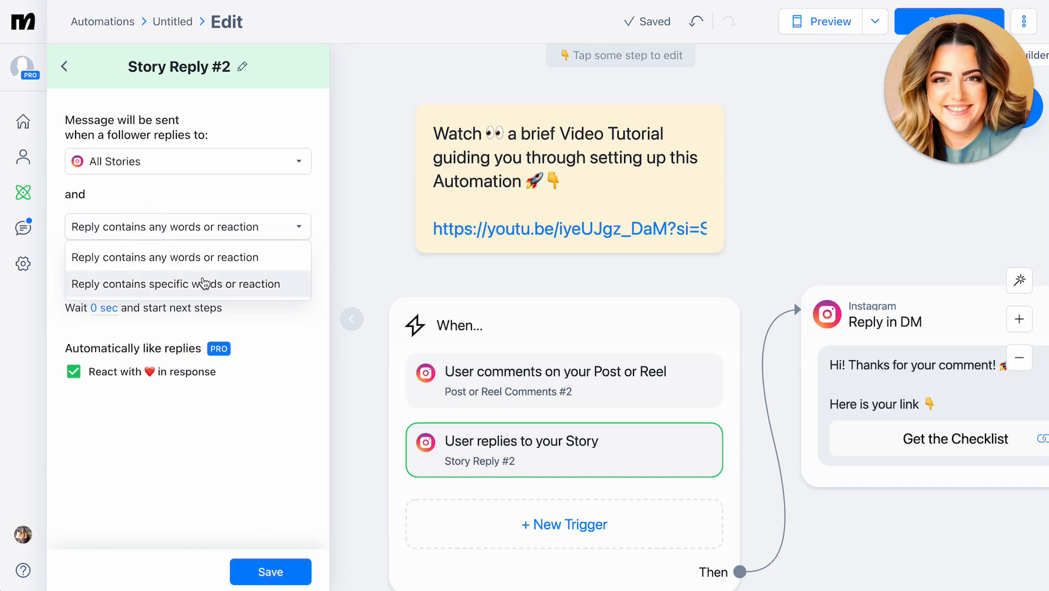
pyautogui.click(202, 289)
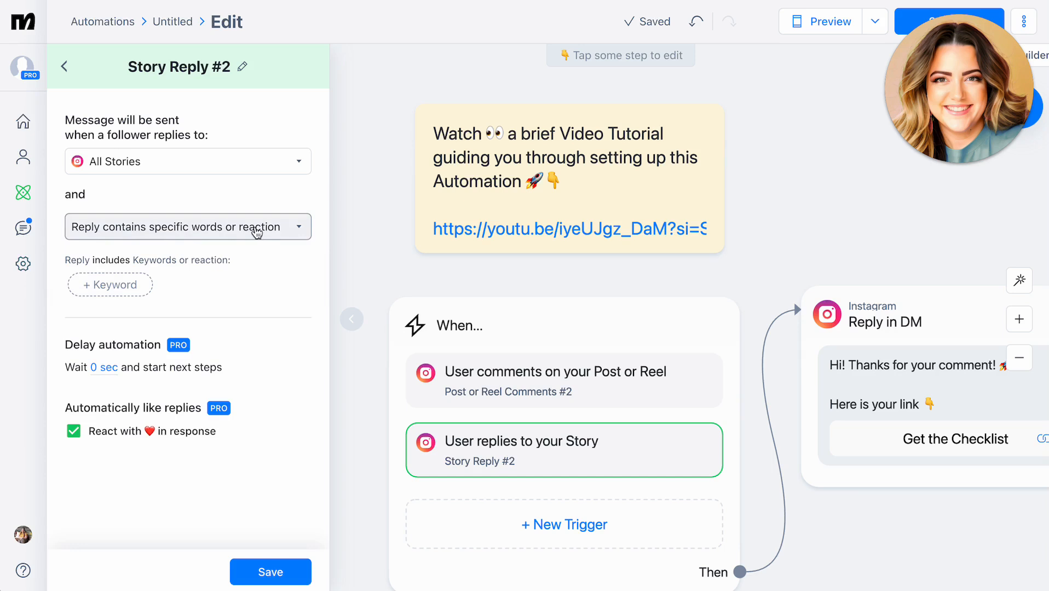
pyautogui.click(117, 287)
pyautogui.write('SHIFT')
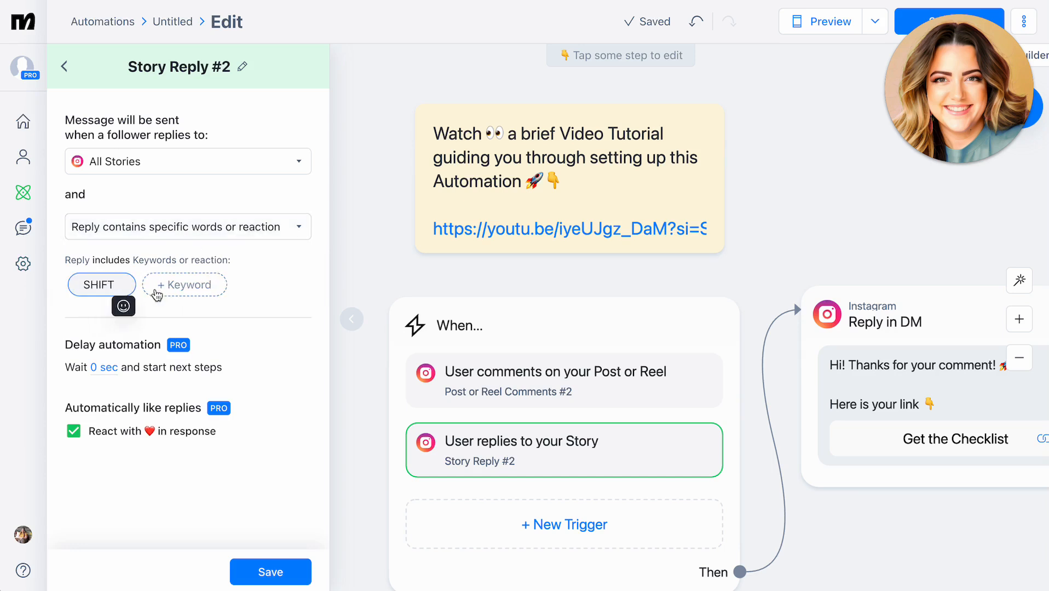
# Finish the "SHIFT" keyword entry and save the story reply trigger.
pyautogui.click(292, 304)
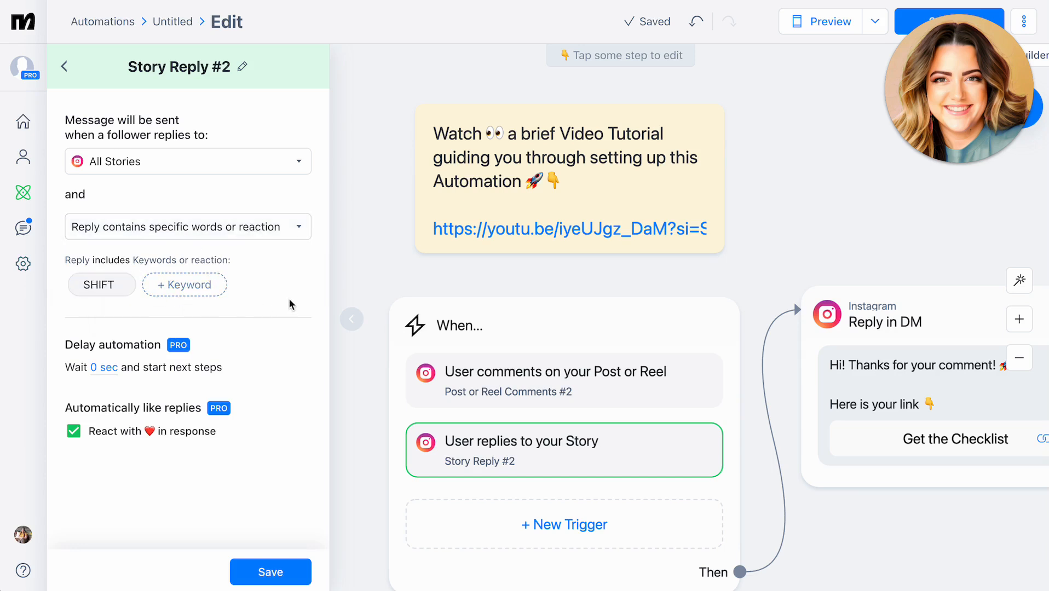
pyautogui.click(289, 577)
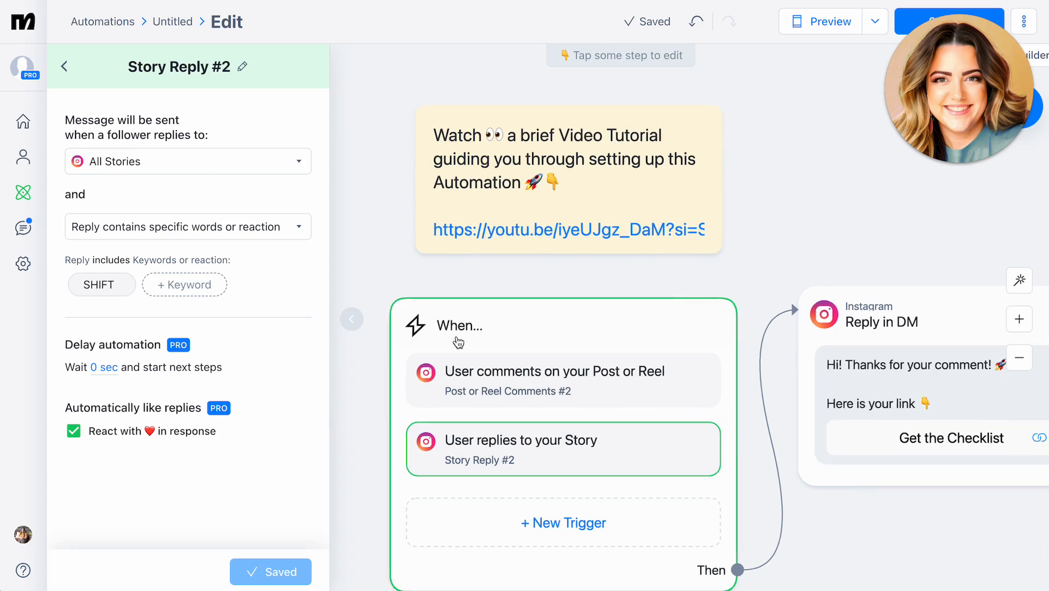
pyautogui.scroll(1, 981, 324)
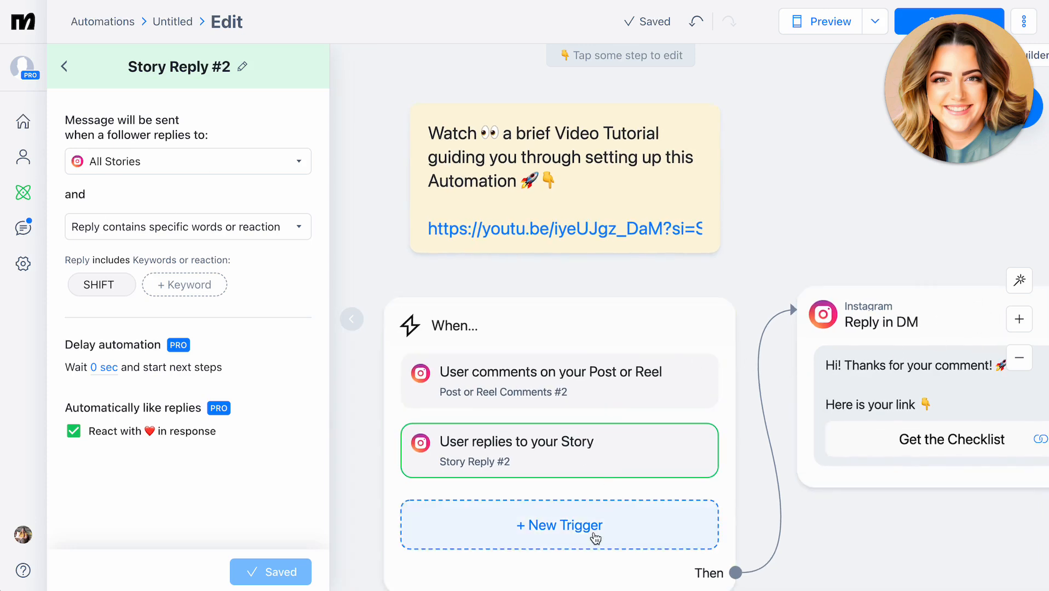
pyautogui.scroll(1, 594, 538)
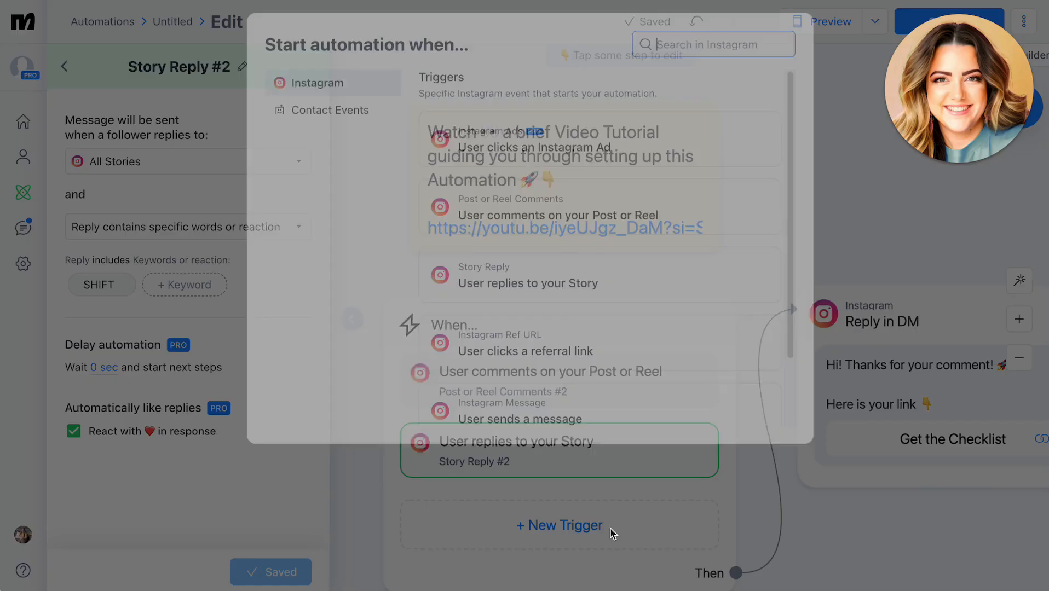
# Add a third trigger for users sending an Instagram message and set it to detect specific words in the message.
pyautogui.click(612, 535)
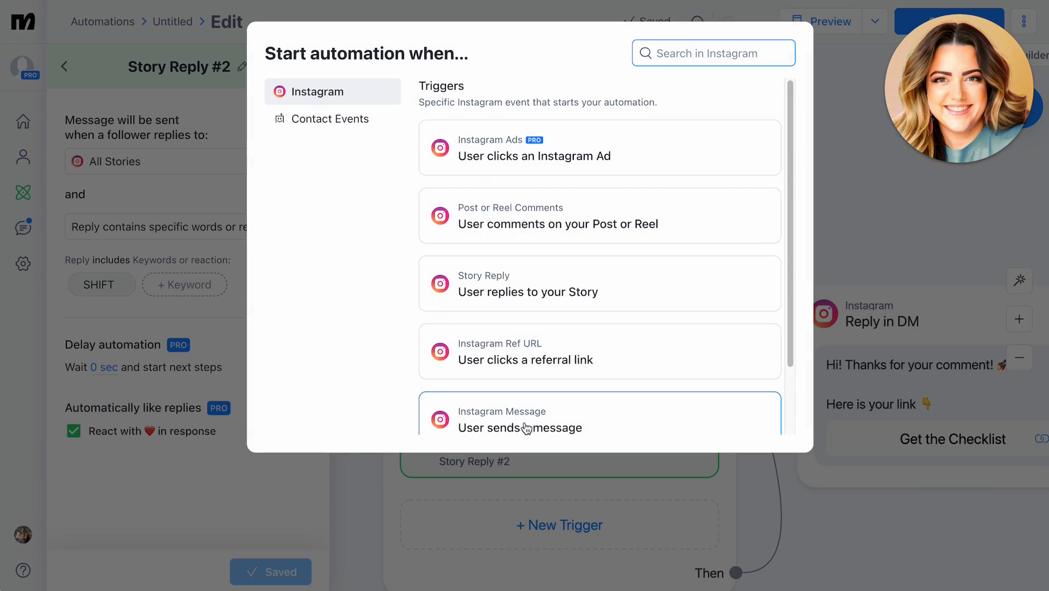
pyautogui.scroll(-1, 556, 427)
pyautogui.click(508, 379)
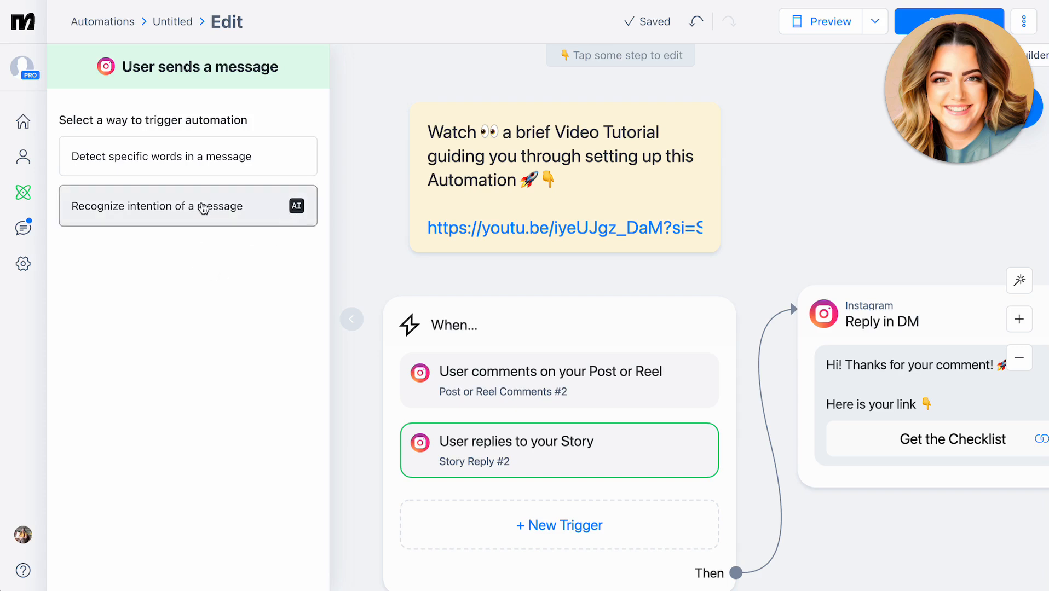
pyautogui.click(105, 159)
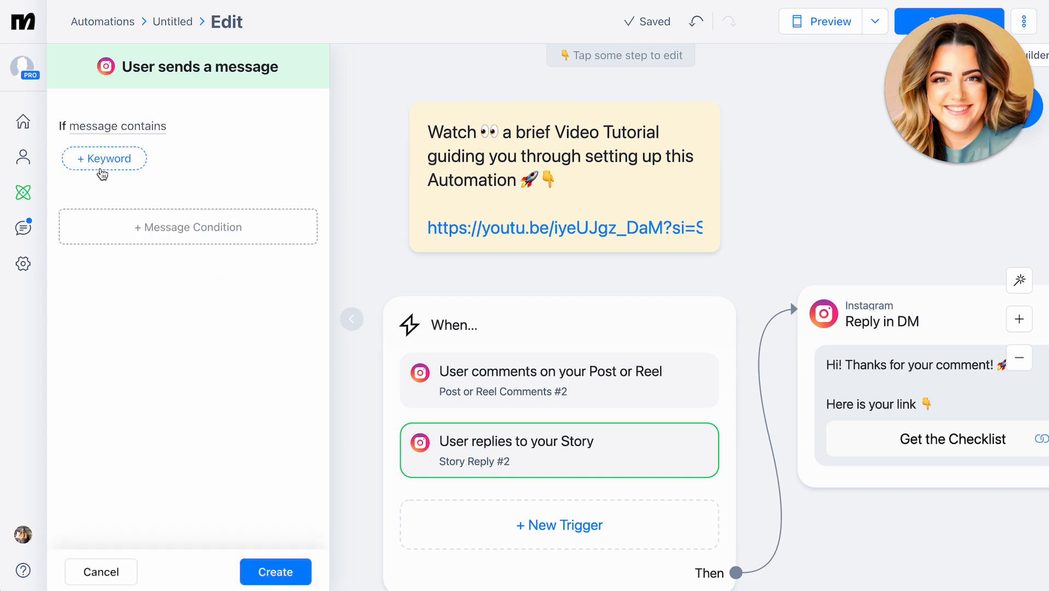
# Add the keyword "SHIFT" under the message contains condition and create the message trigger.
pyautogui.click(105, 159)
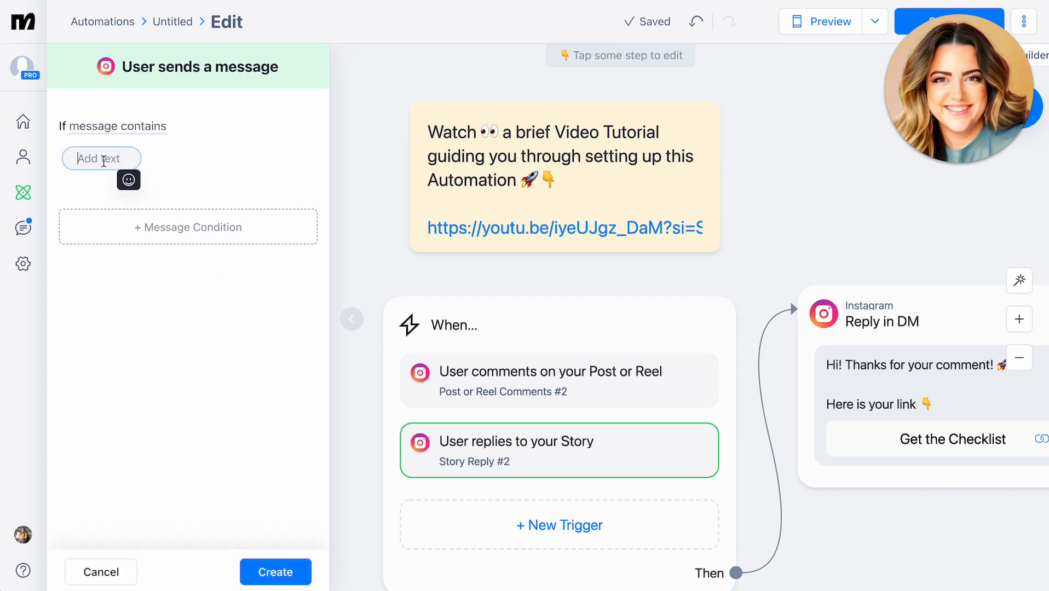
pyautogui.write('SHIFT')
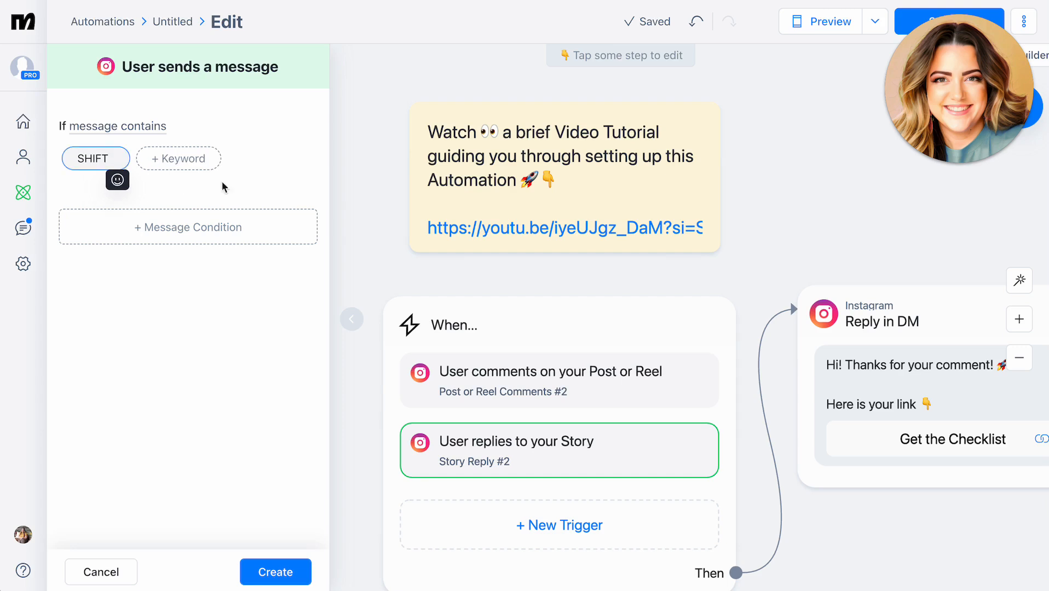
pyautogui.click(120, 131)
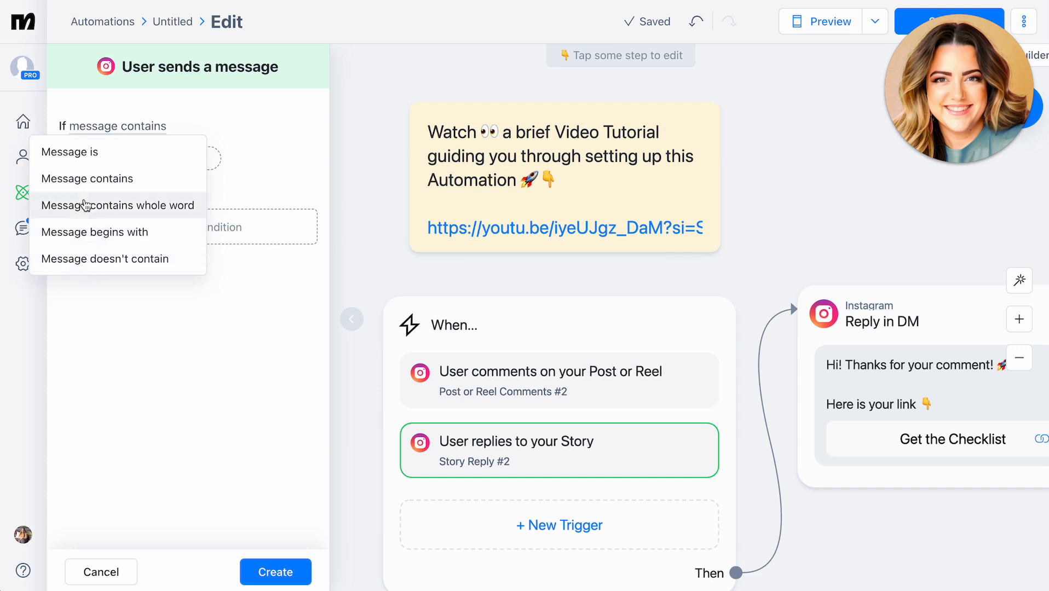
pyautogui.click(230, 135)
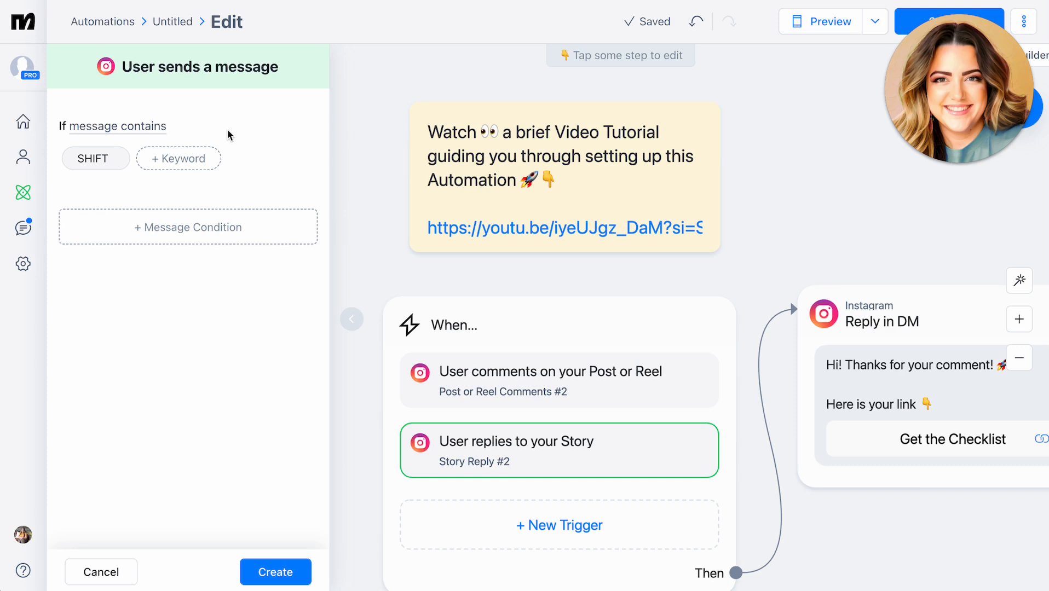
pyautogui.click(292, 572)
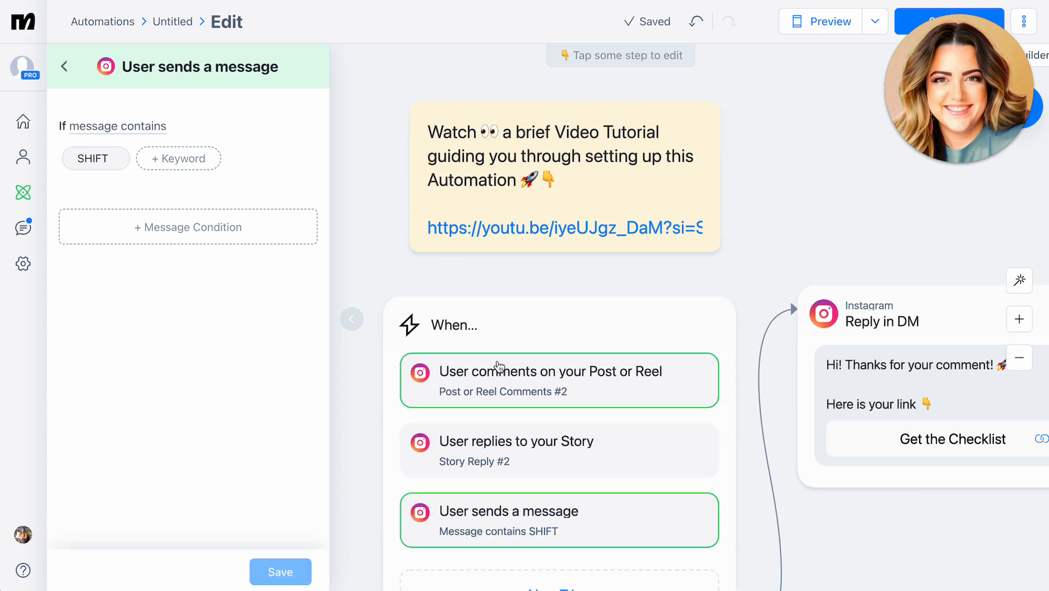
# Remove the connection between the triggers block and the Reply in DM step, and reconnect the Then output to that step.
pyautogui.moveTo(570, 327)
pyautogui.mouseDown()
pyautogui.moveTo(567, 304)
pyautogui.moveTo(569, 313)
pyautogui.mouseUp()
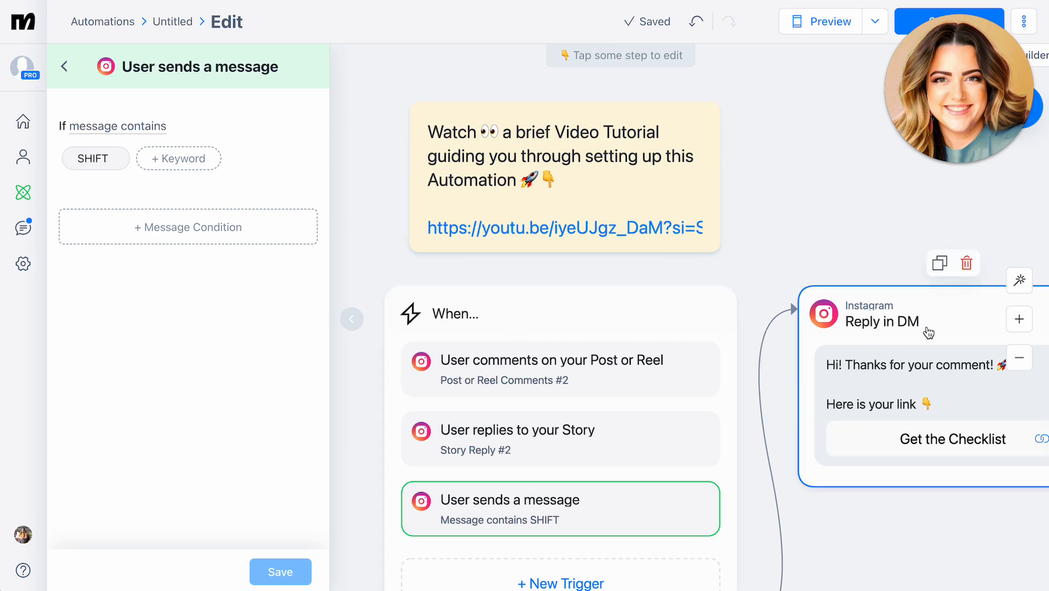
pyautogui.scroll(-2, 674, 312)
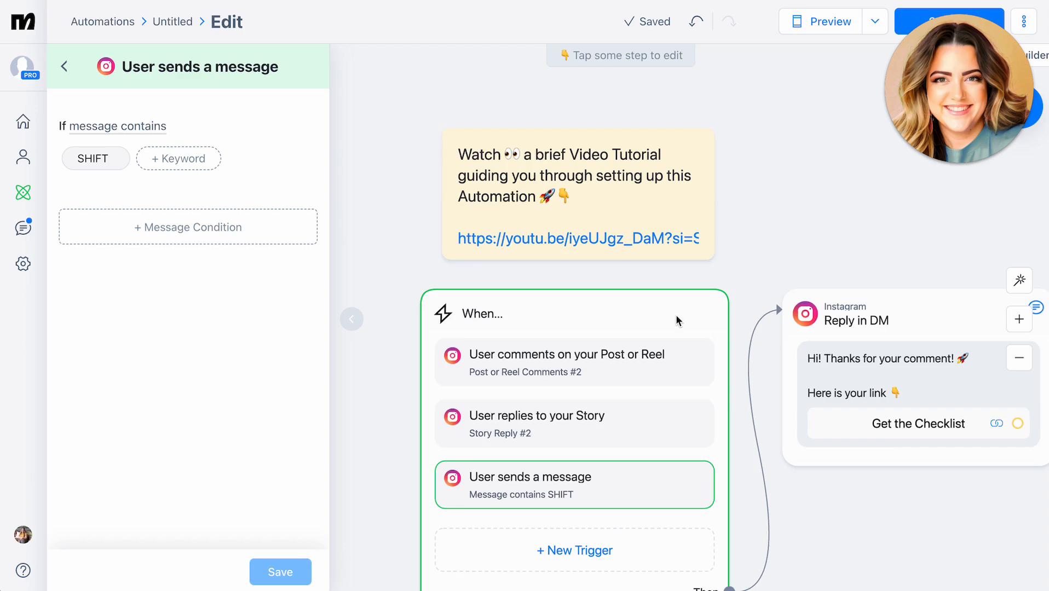
pyautogui.scroll(-2, 790, 536)
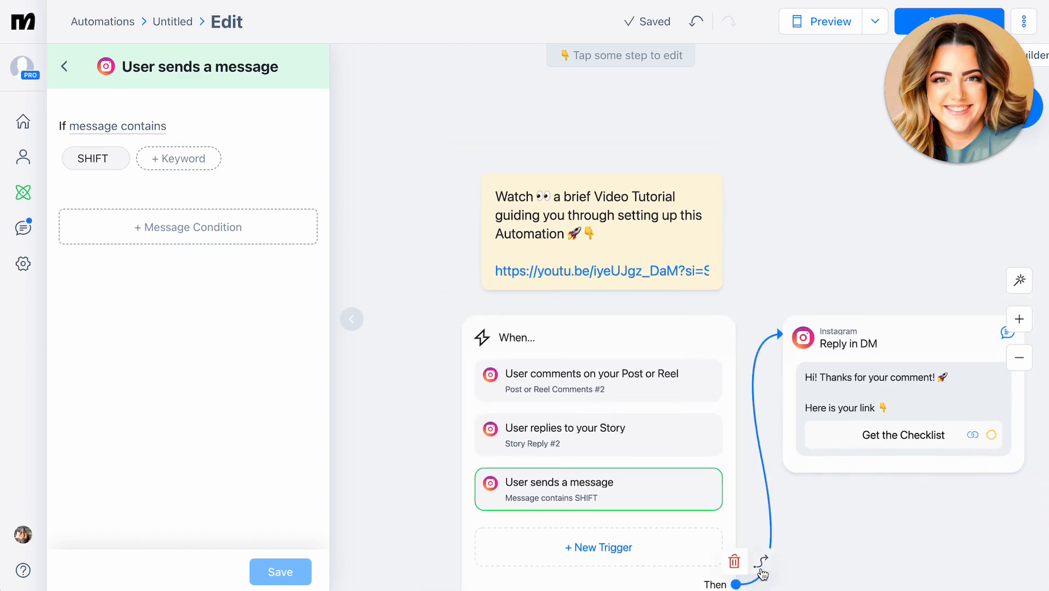
pyautogui.click(765, 312)
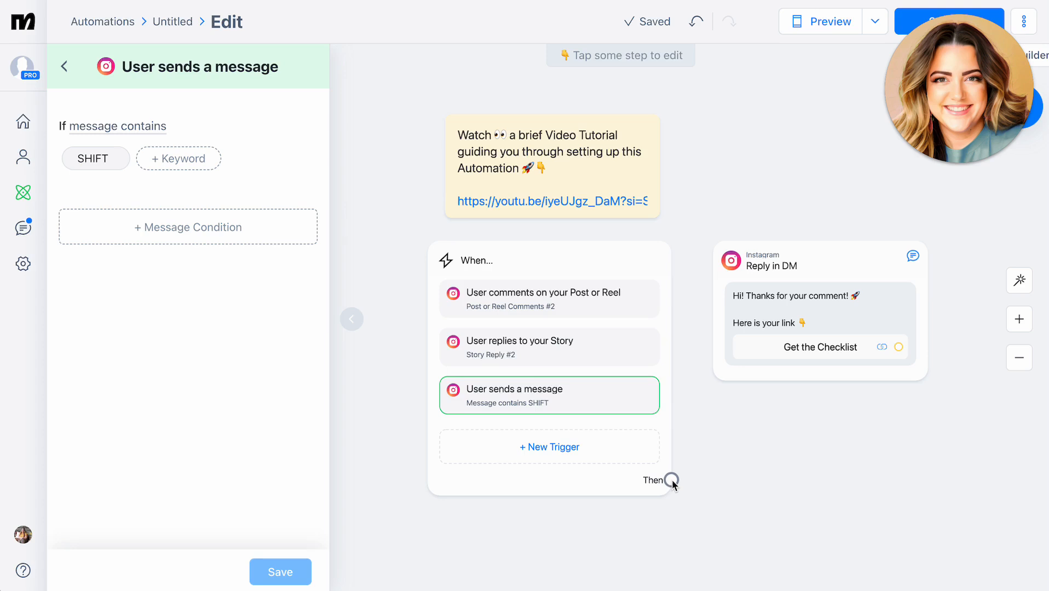
pyautogui.click(672, 479)
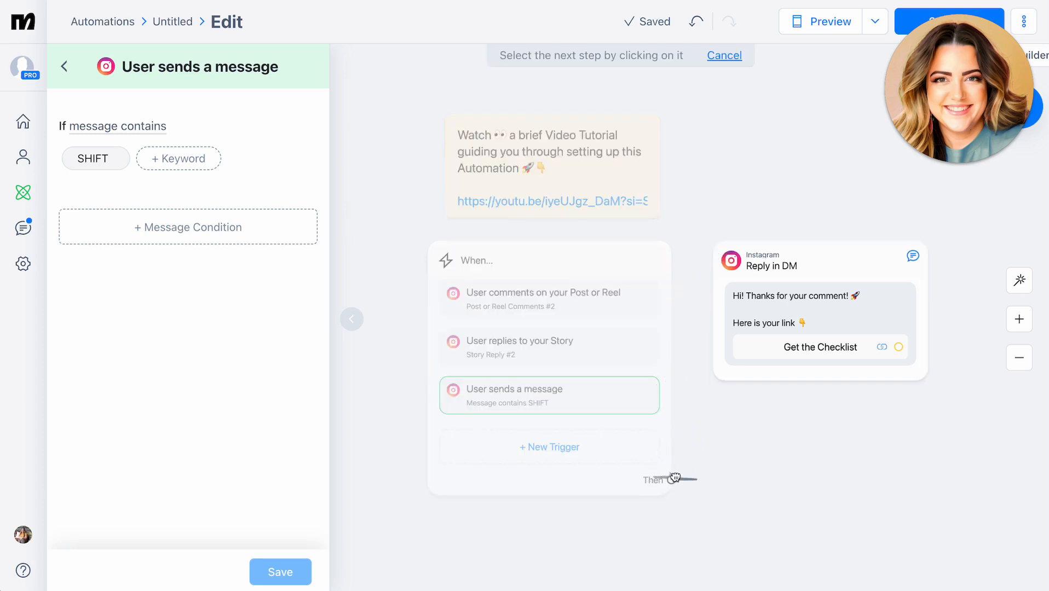
pyautogui.click(718, 265)
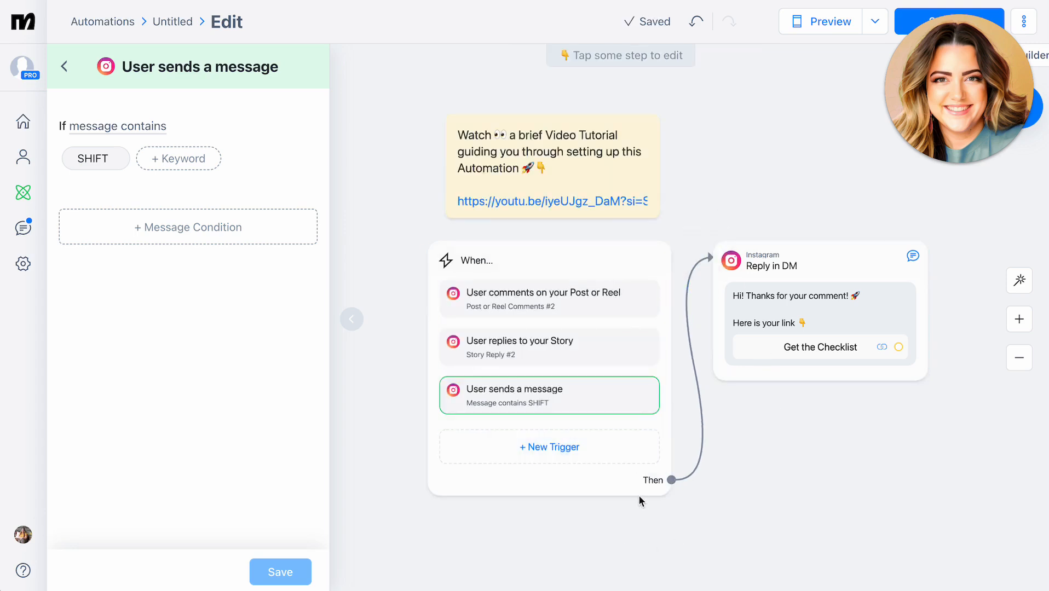
# Replace the Reply in DM text with the Market Shift workshop invitation, from "Here's the link you asked for..." to "Signup now so you don't miss this 👇".
pyautogui.moveTo(816, 253)
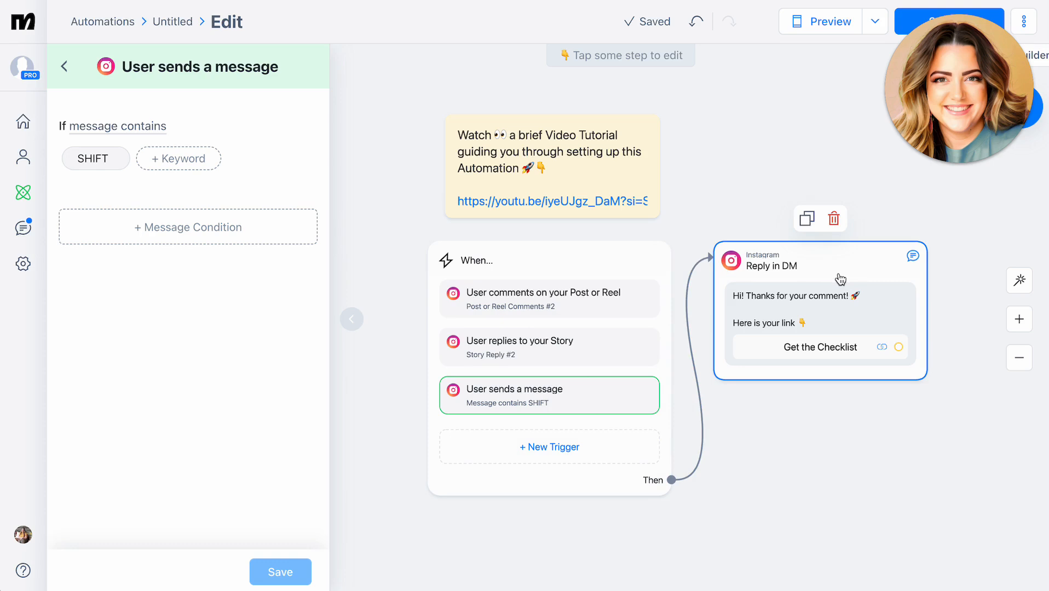
pyautogui.click(831, 308)
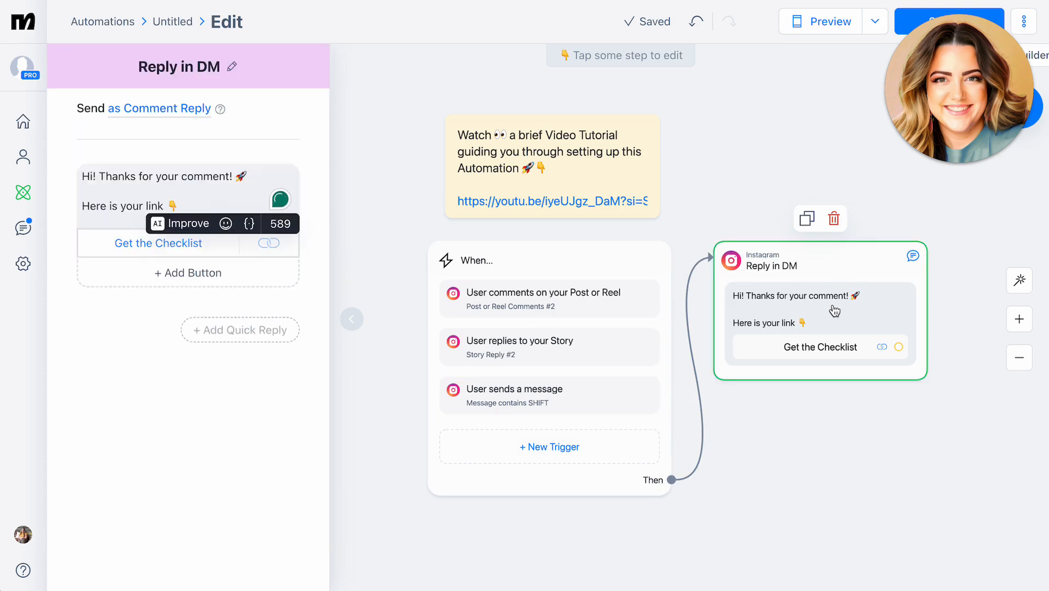
pyautogui.click(128, 177)
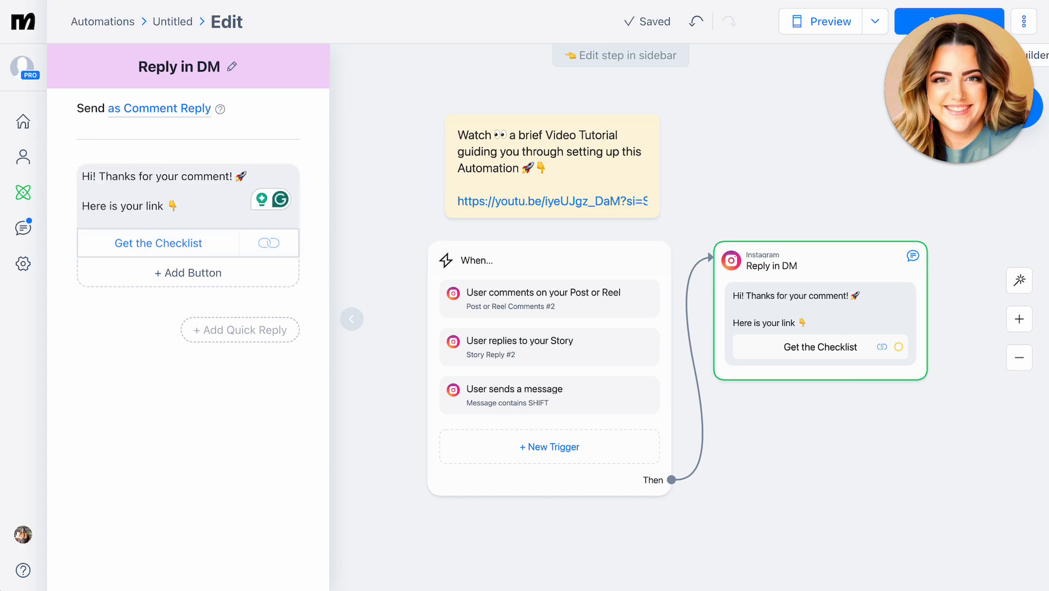
pyautogui.moveTo(184, 209); pyautogui.dragTo(70, 165)
pyautogui.write("Here's the link you asked for...  The Market Shift workshop is happening soon.  Plus as a bonus when you come live you will receive access to my 2-click funnel. Inside I'm giving you the exact automation funnel I'm running that consistently converts organic traffic into loyal buyers in minutes.  Signup now so you don't miss this 👇")
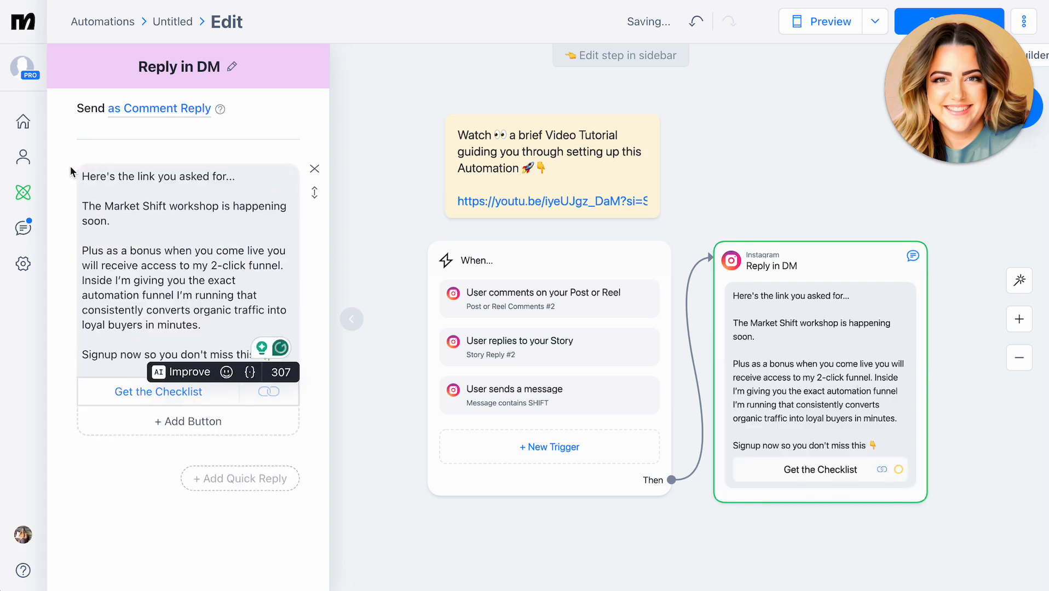
# Change the title of the DM message's "Get the Checklist" button to "SAVE MY SPOT".
pyautogui.click(105, 395)
pyautogui.click(105, 394)
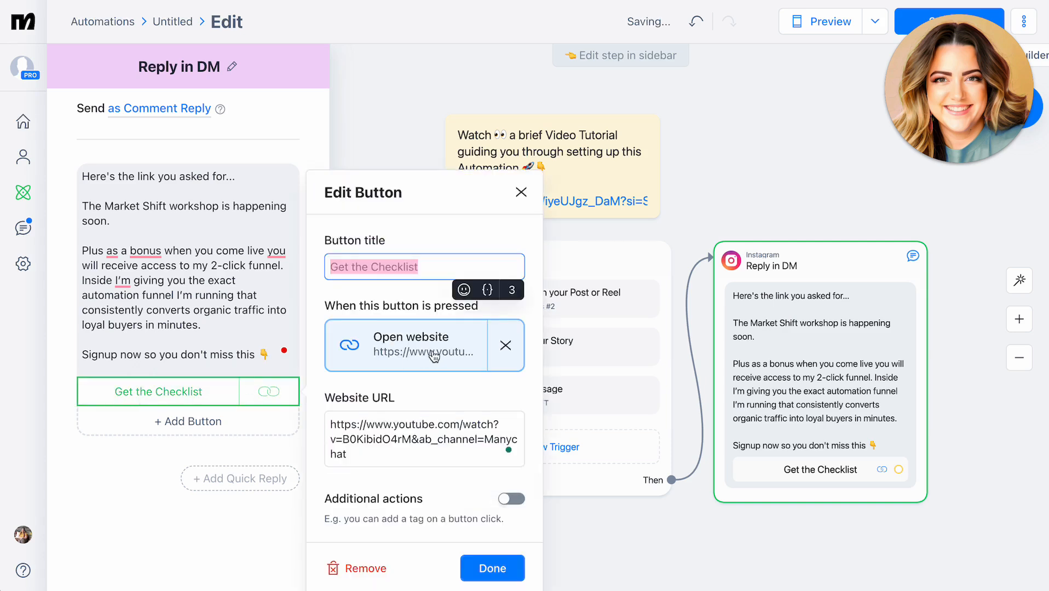
pyautogui.press('super+Tab')
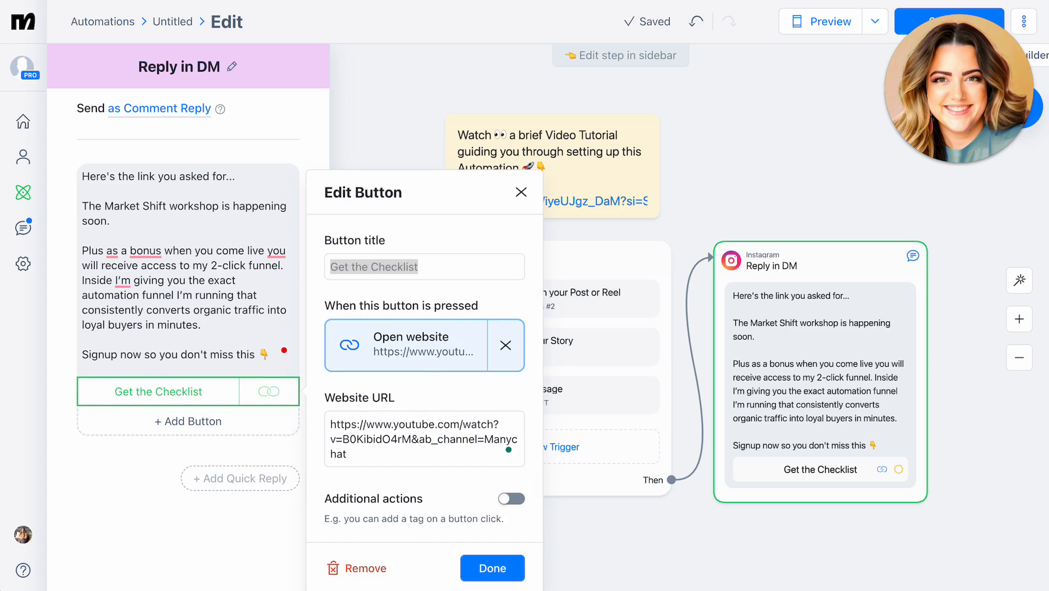
pyautogui.press('super+Tab')
pyautogui.write('SAVE MY SPOT')
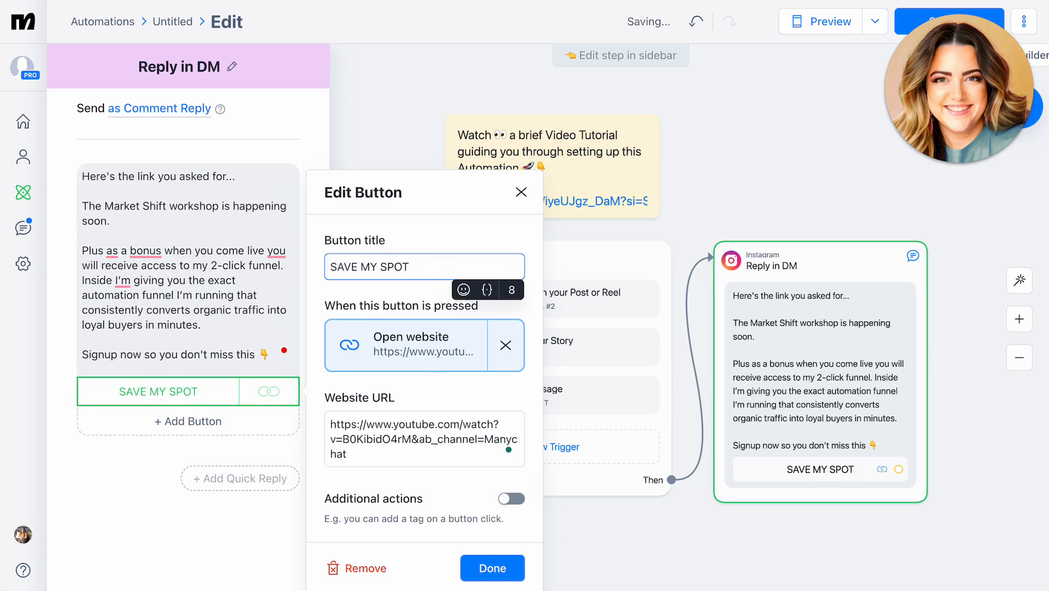
pyautogui.press('super+Tab')
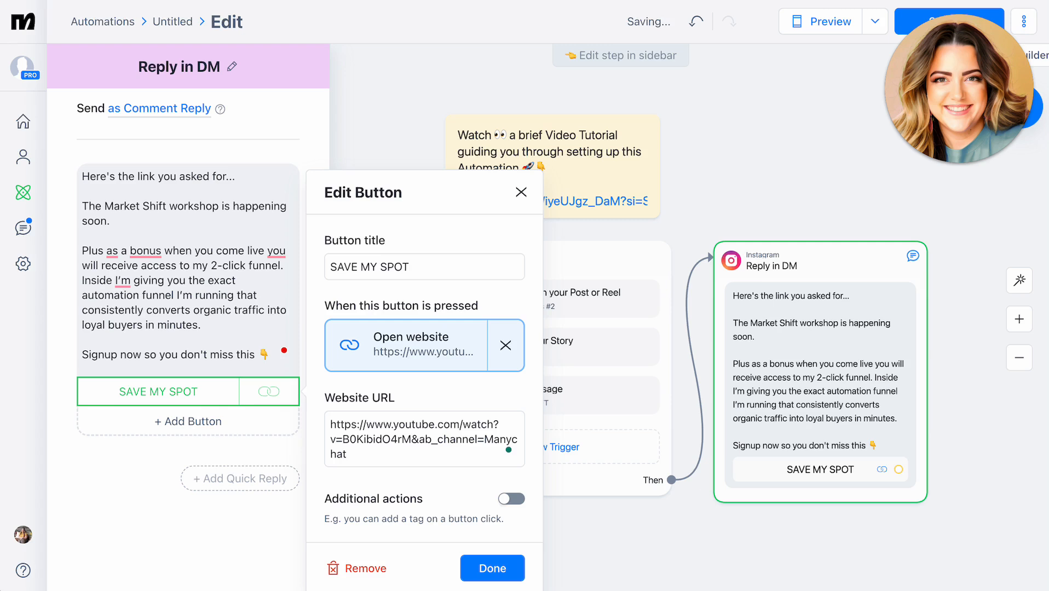
pyautogui.press('super+Tab')
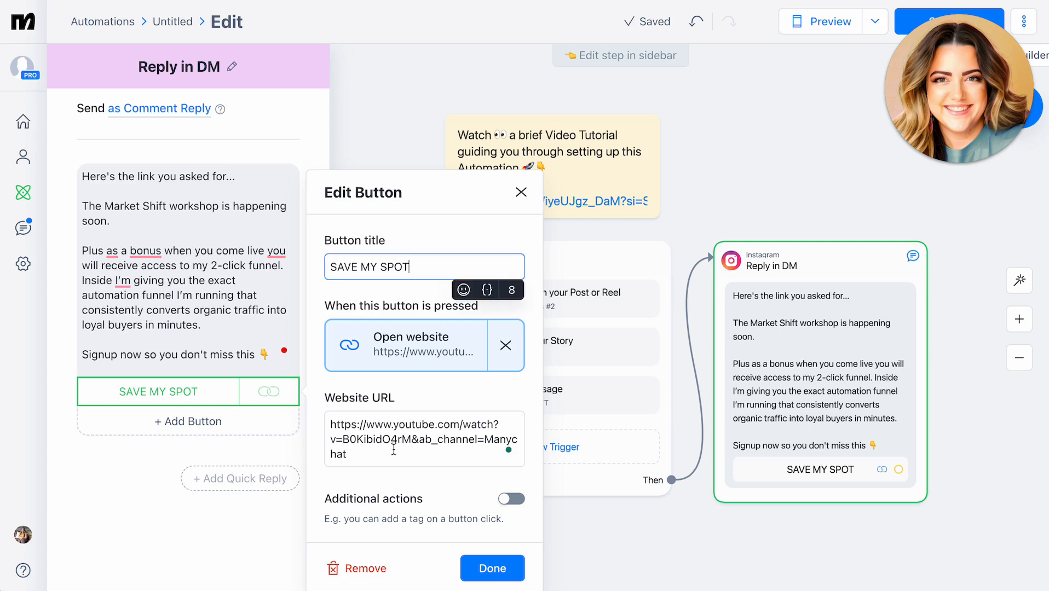
pyautogui.click(345, 454)
pyautogui.moveTo(345, 453); pyautogui.dragTo(326, 418)
pyautogui.write('https://www.creativetemplateshop.com/shift')
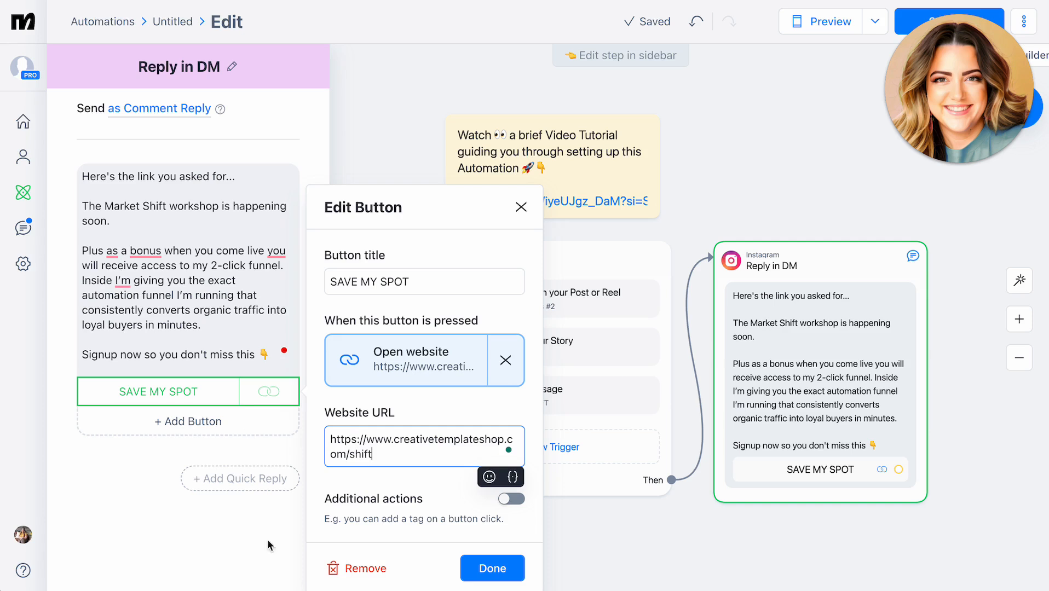
pyautogui.click(492, 569)
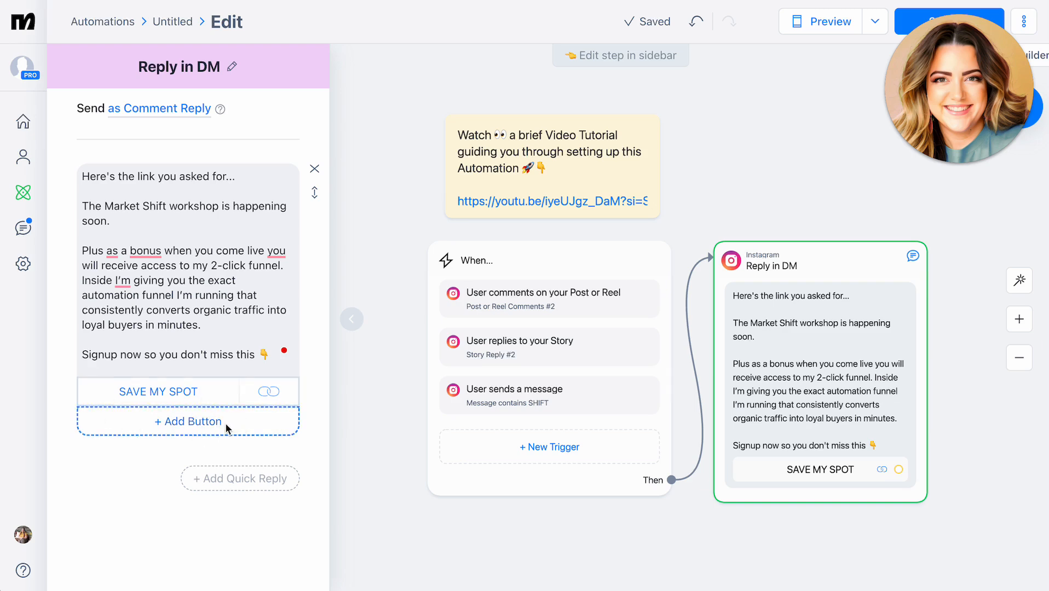
# Add a second button to the Reply in DM message and give it the Open website action.
pyautogui.click(196, 423)
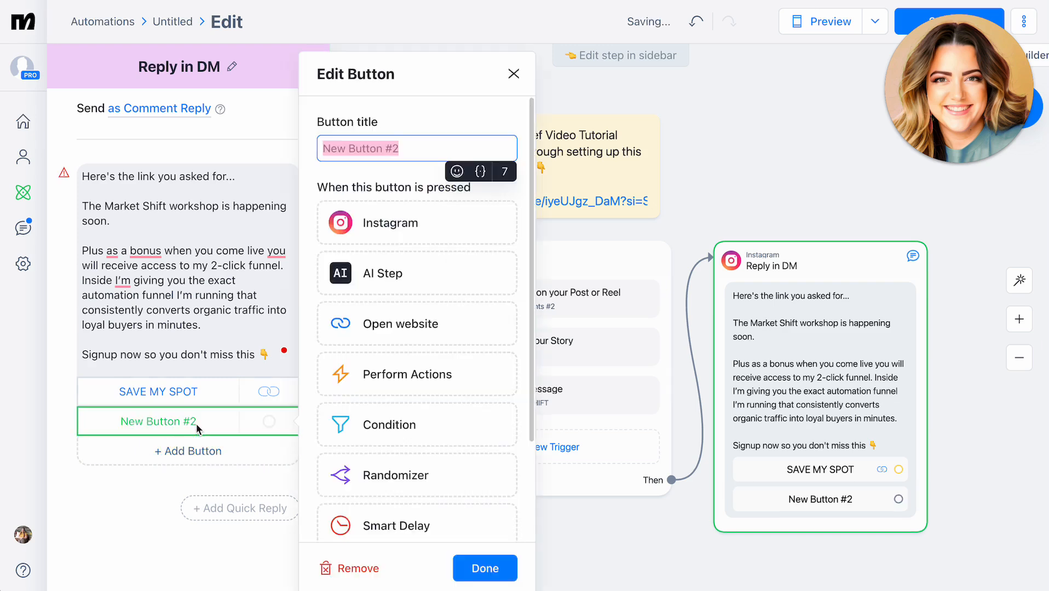
pyautogui.scroll(-1, 447, 363)
pyautogui.scroll(-1, 451, 365)
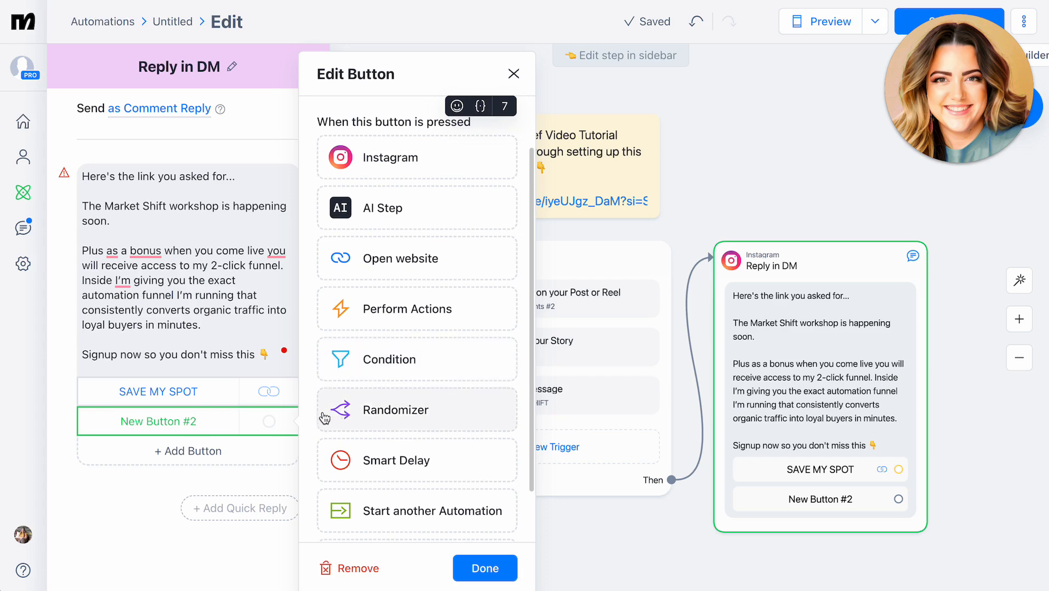
pyautogui.scroll(1, 407, 378)
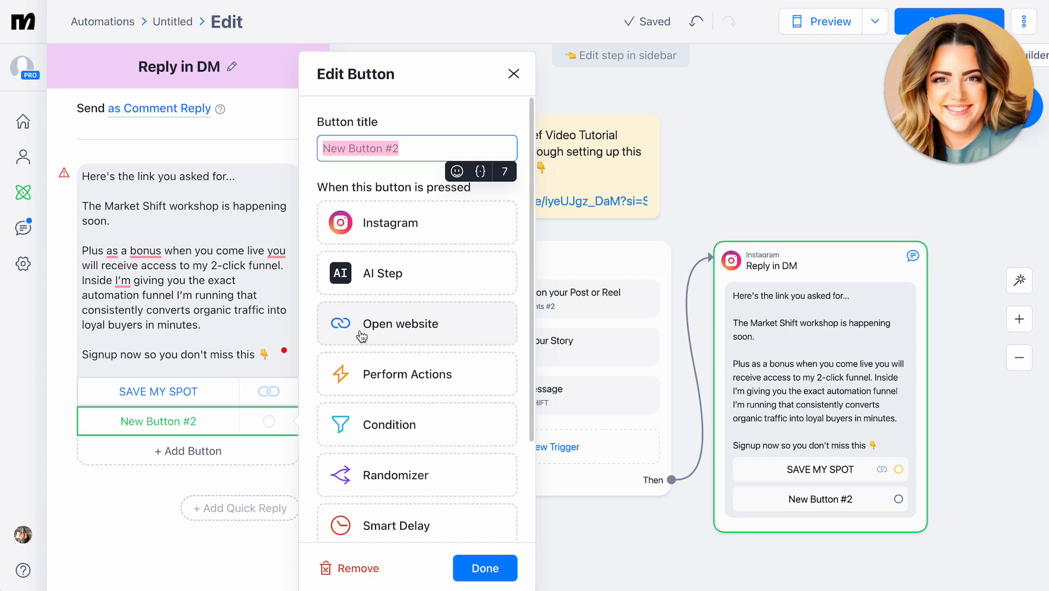
pyautogui.click(437, 322)
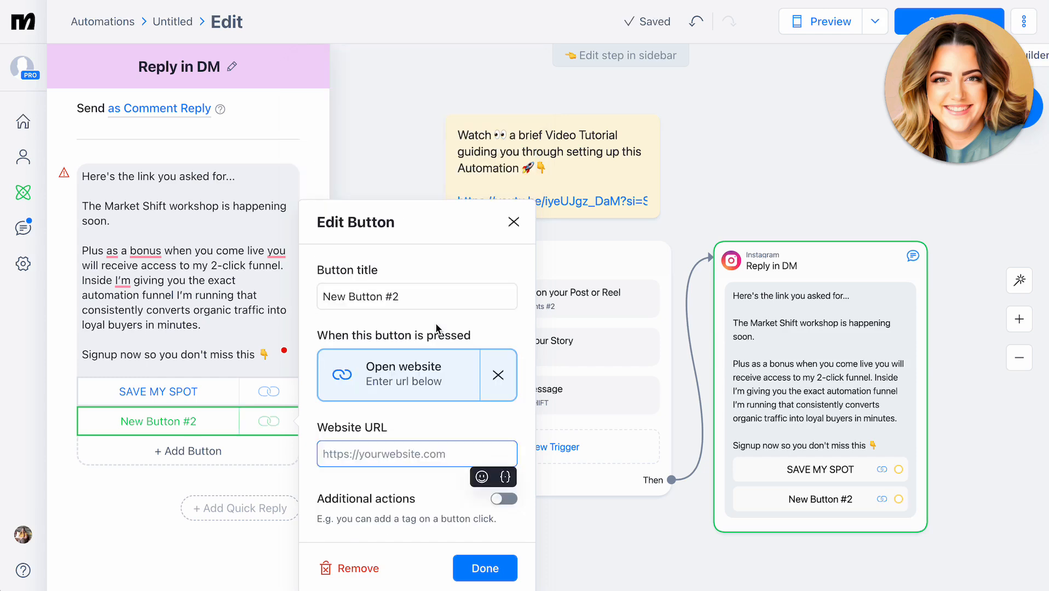
pyautogui.click(514, 222)
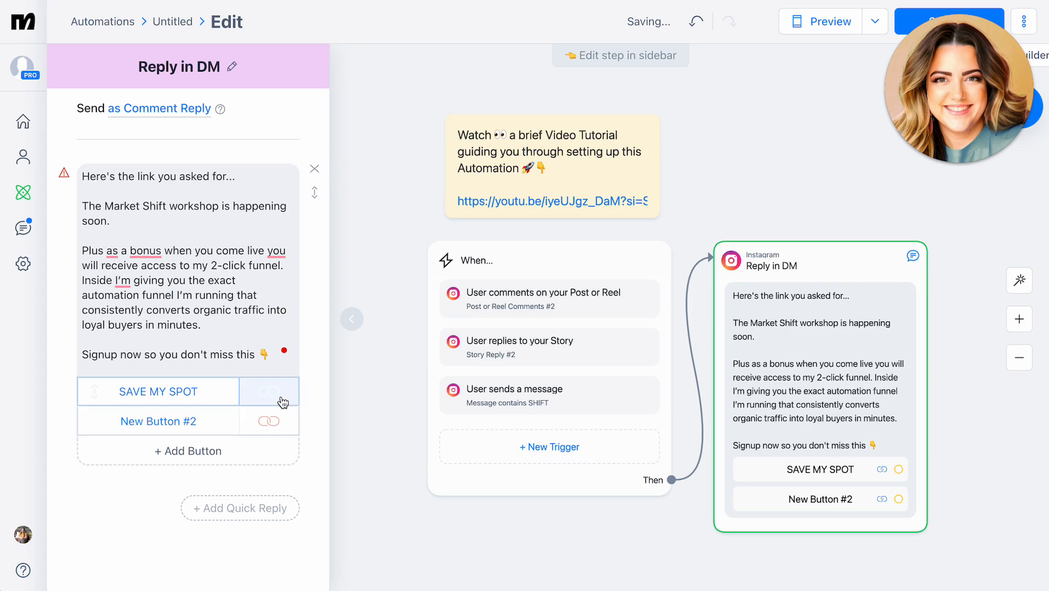
# Remove the extra button below SAVE MY SPOT from the Reply in DM message.
pyautogui.click(120, 423)
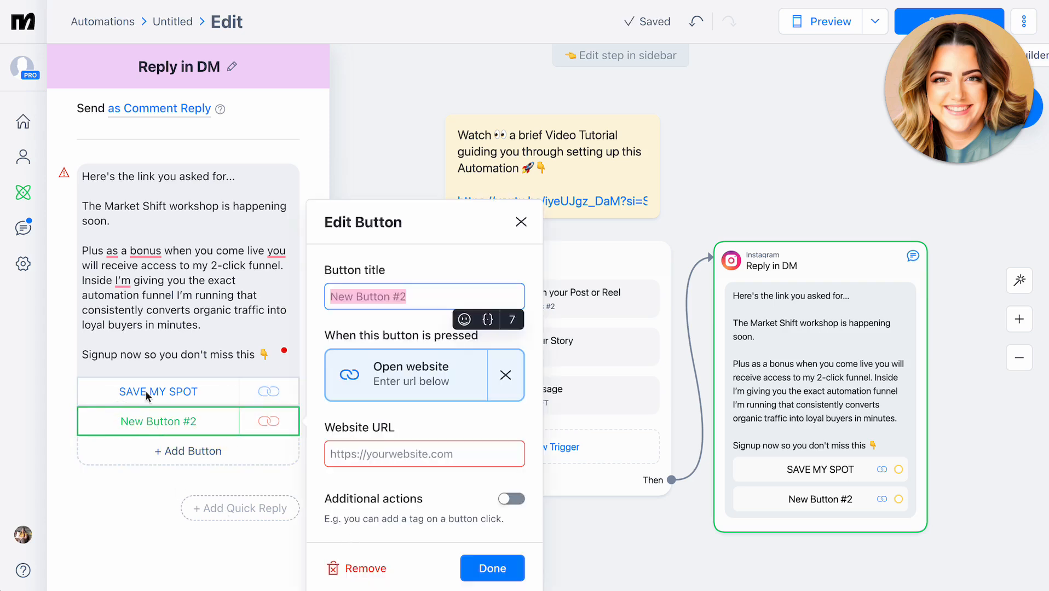
pyautogui.click(225, 422)
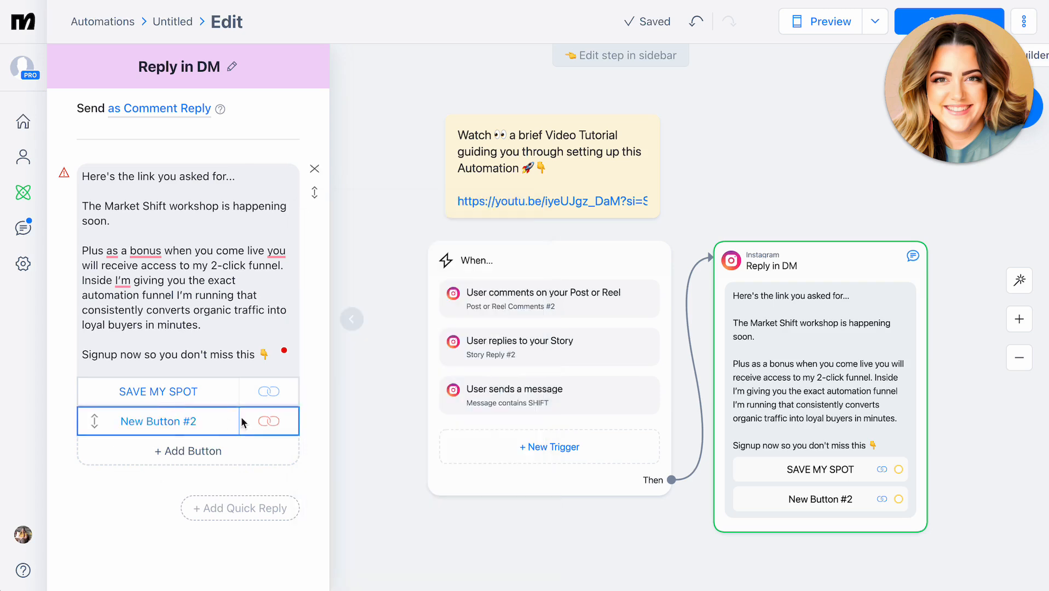
pyautogui.click(224, 422)
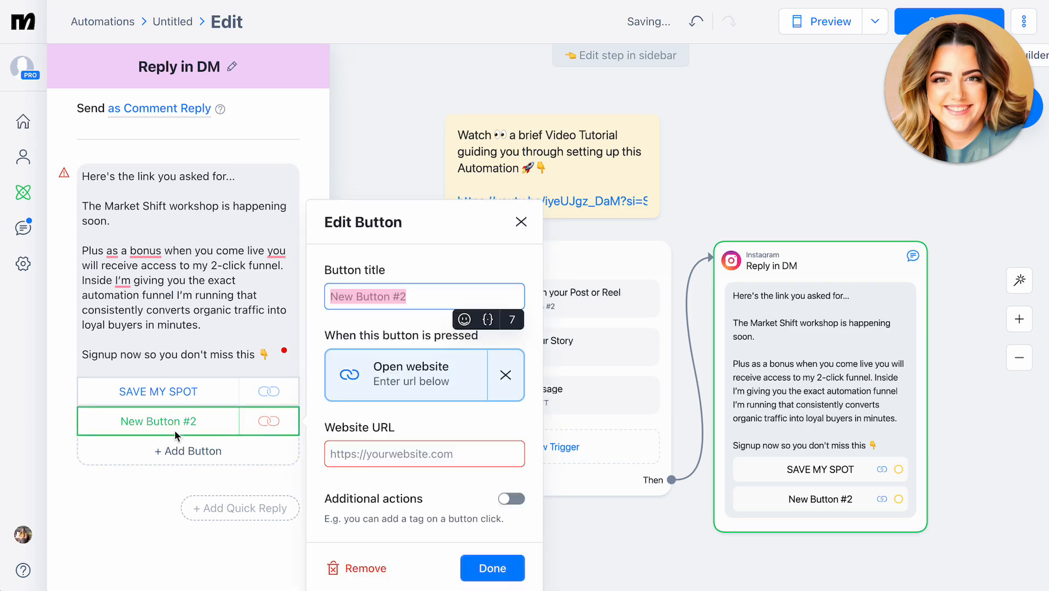
pyautogui.click(366, 570)
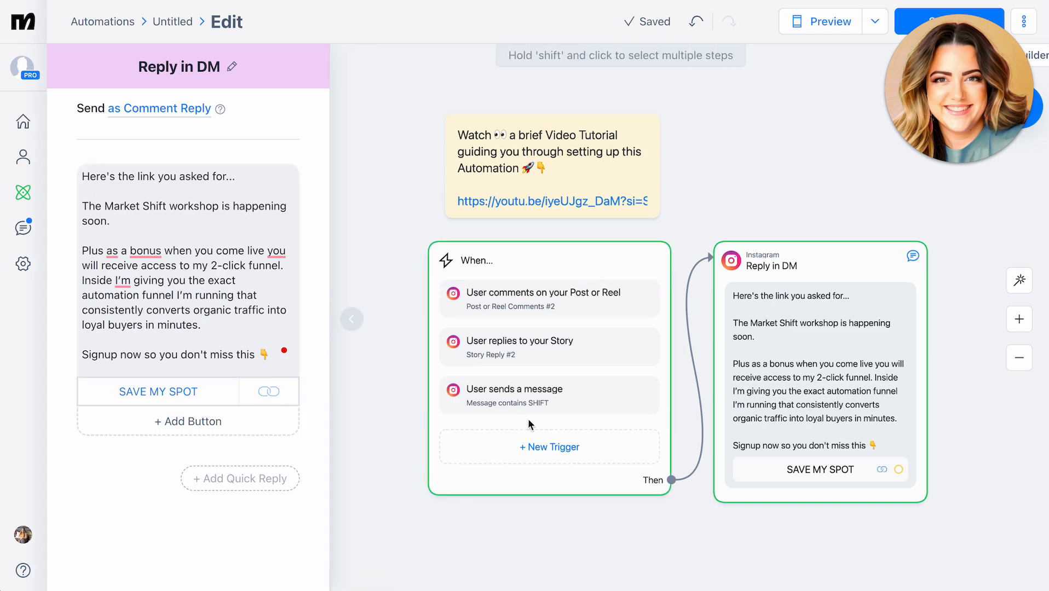
# Close the Reply in DM step's editor and set the automation live.
pyautogui.click(818, 158)
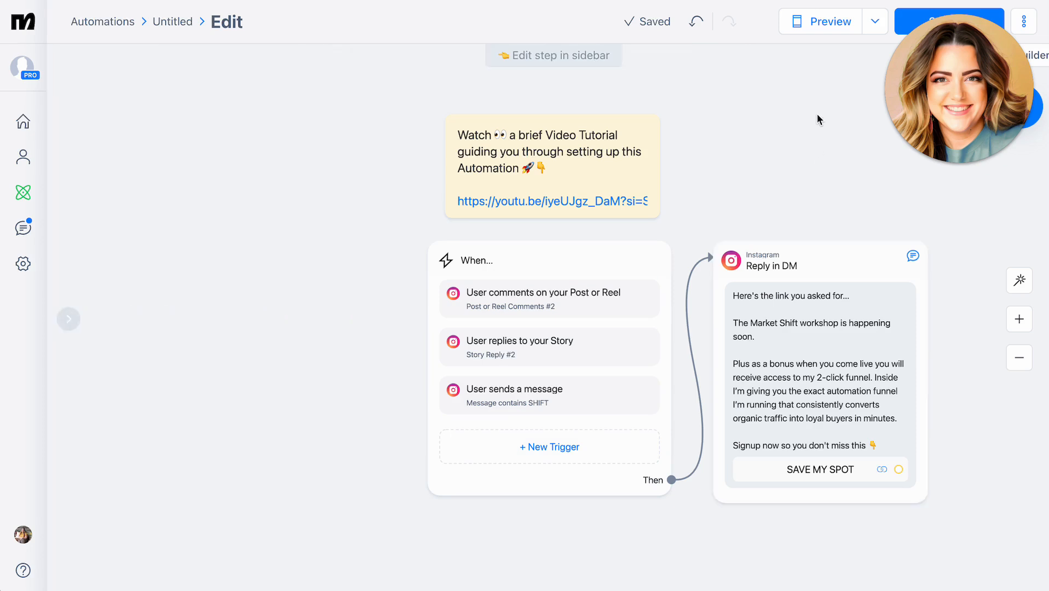
pyautogui.moveTo(870, 113); pyautogui.dragTo(109, 475)
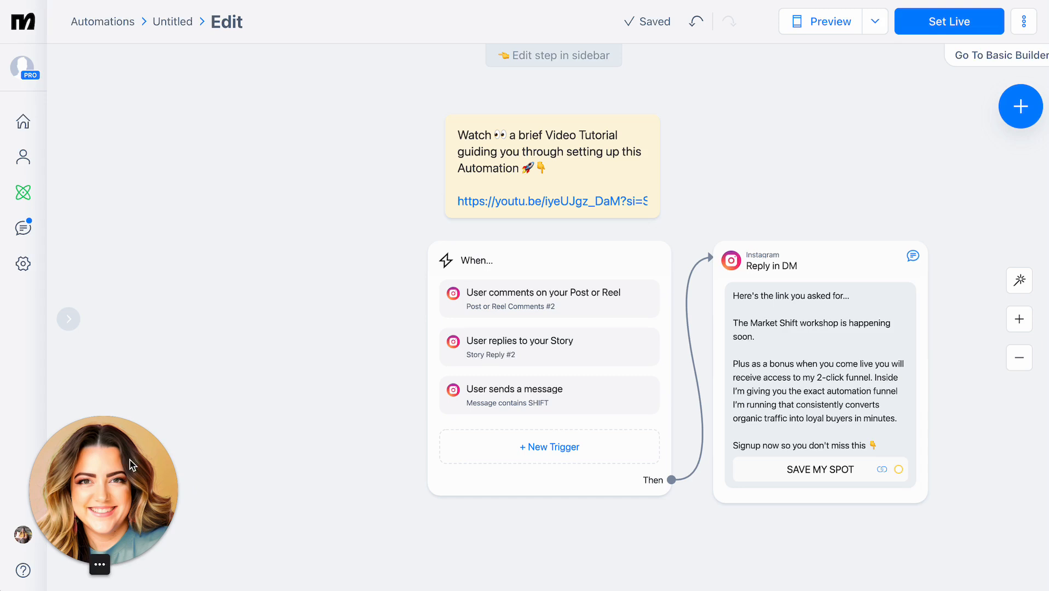
pyautogui.click(965, 32)
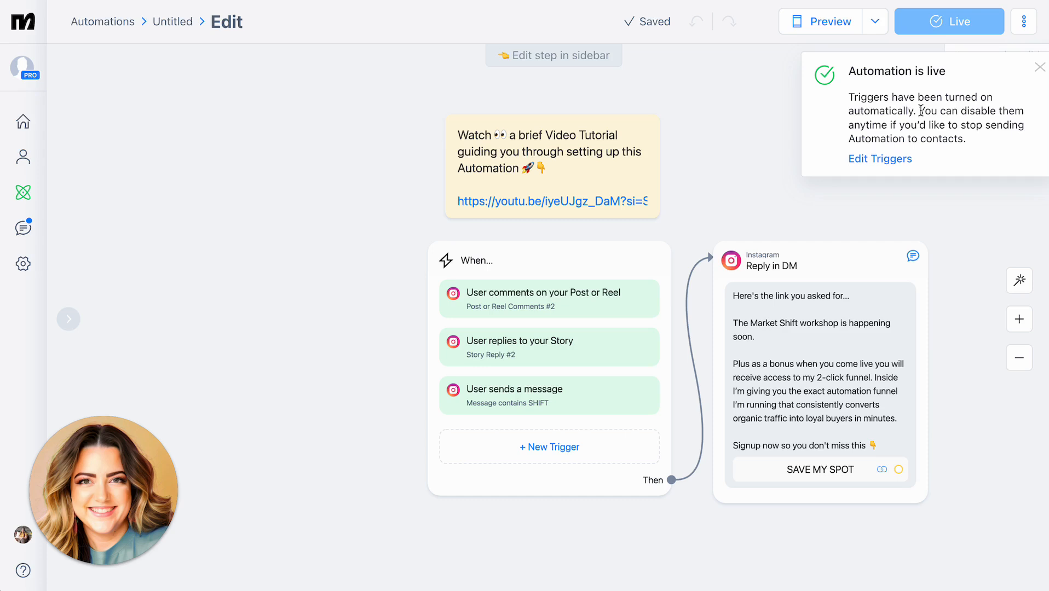
# Rename the published automation as "LM: Market Shift Workshop - Trigger 'SHIFT'".
pyautogui.click(173, 22)
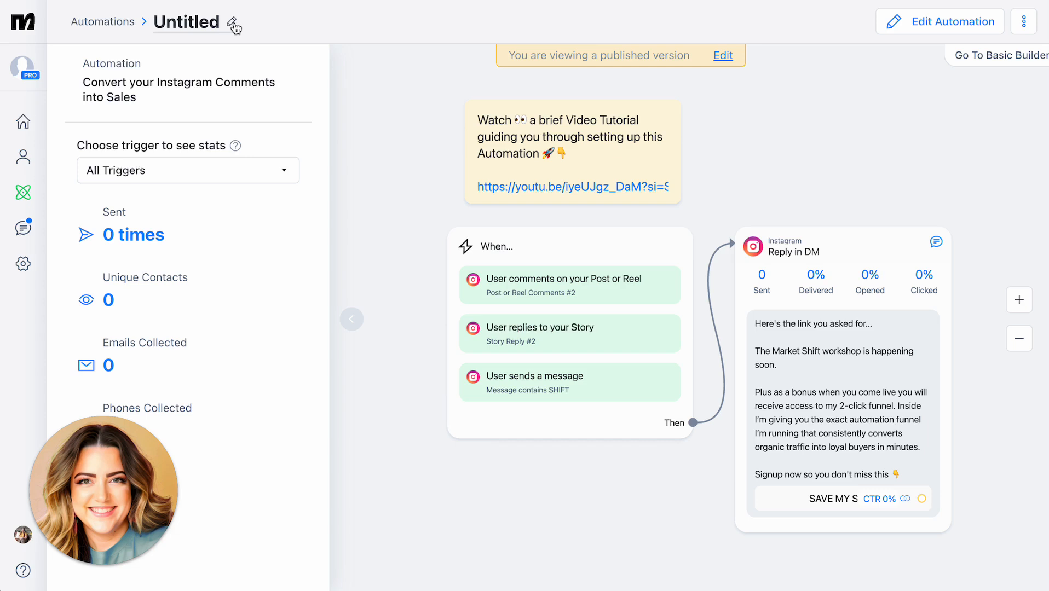
pyautogui.click(234, 25)
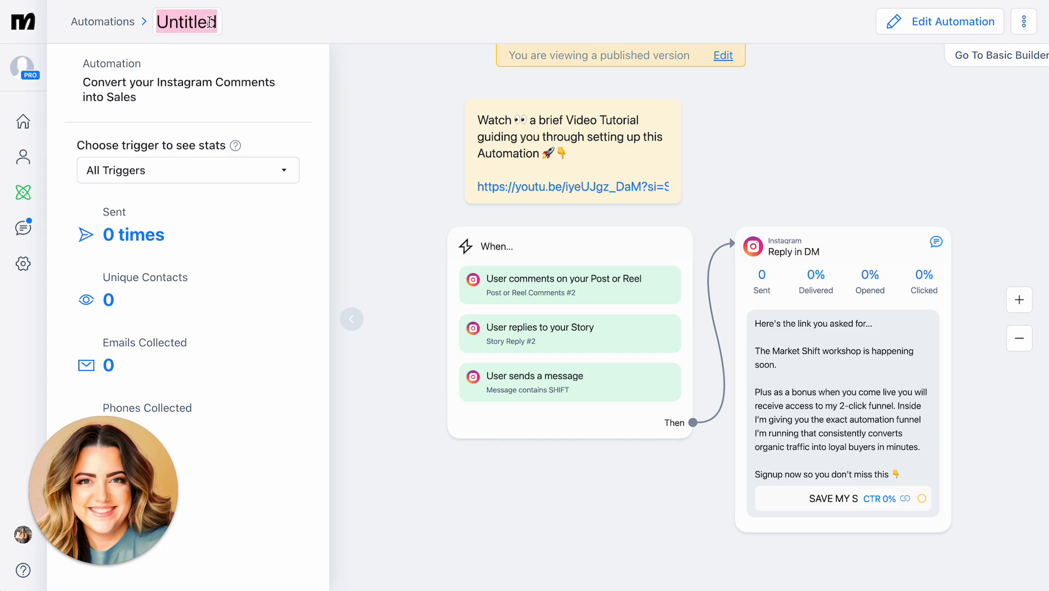
pyautogui.write('LM')
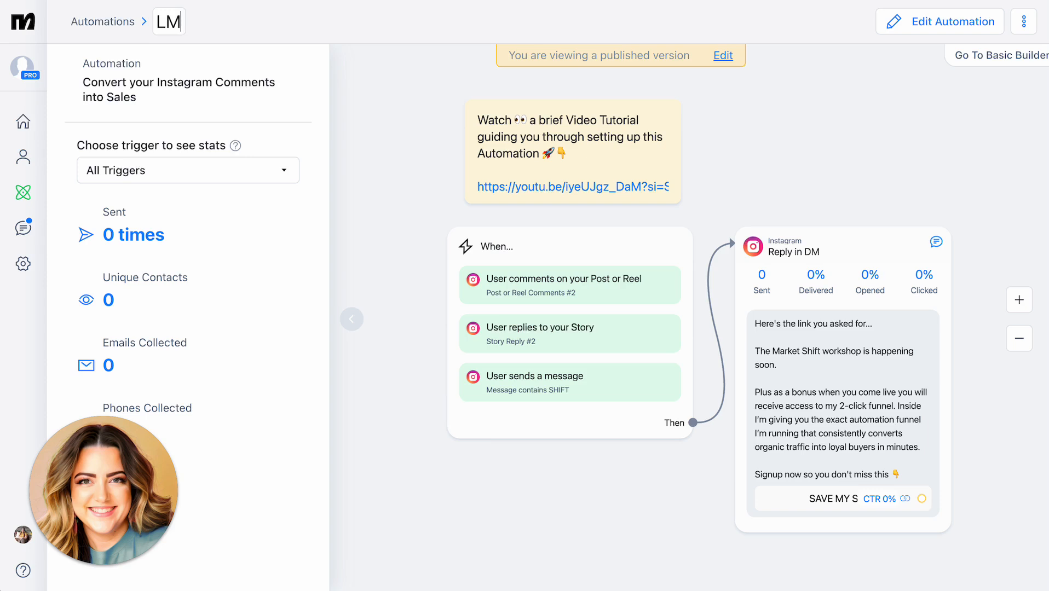
pyautogui.write(": Market Shift Workshop - Trigger 'SHIFT'")
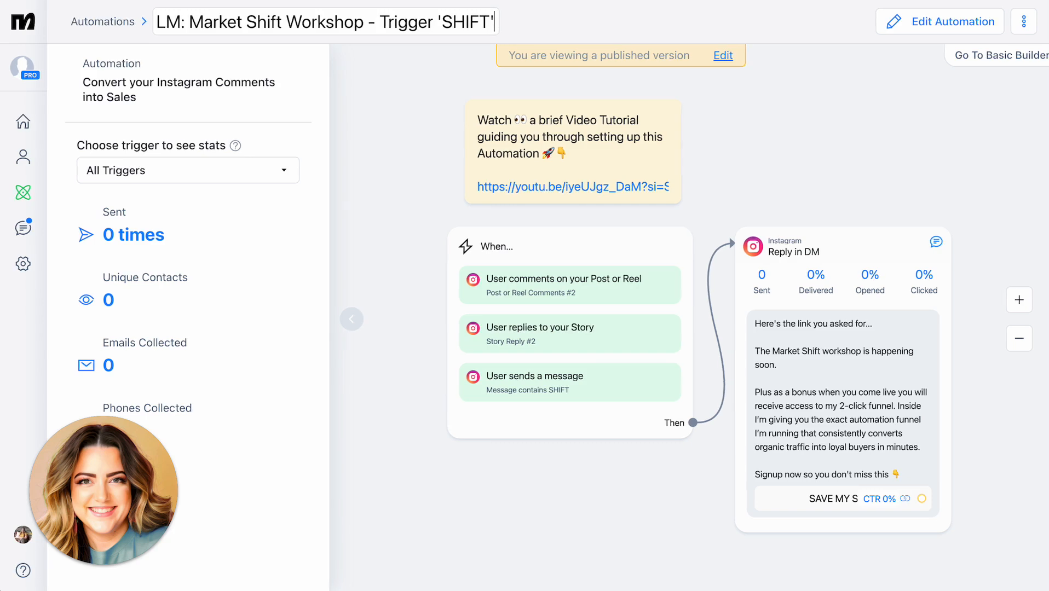
pyautogui.click(449, 88)
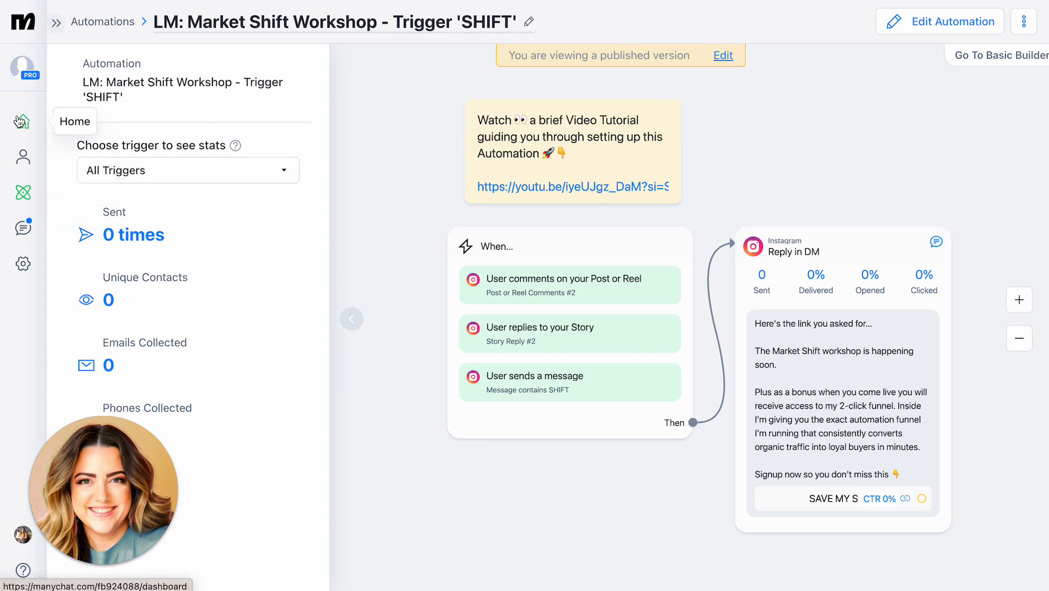
# Review all triggers of the Market Shift Workshop automation in the automations list, and open it to check the SAVE MY SPOT button's link statistics.
pyautogui.click(21, 121)
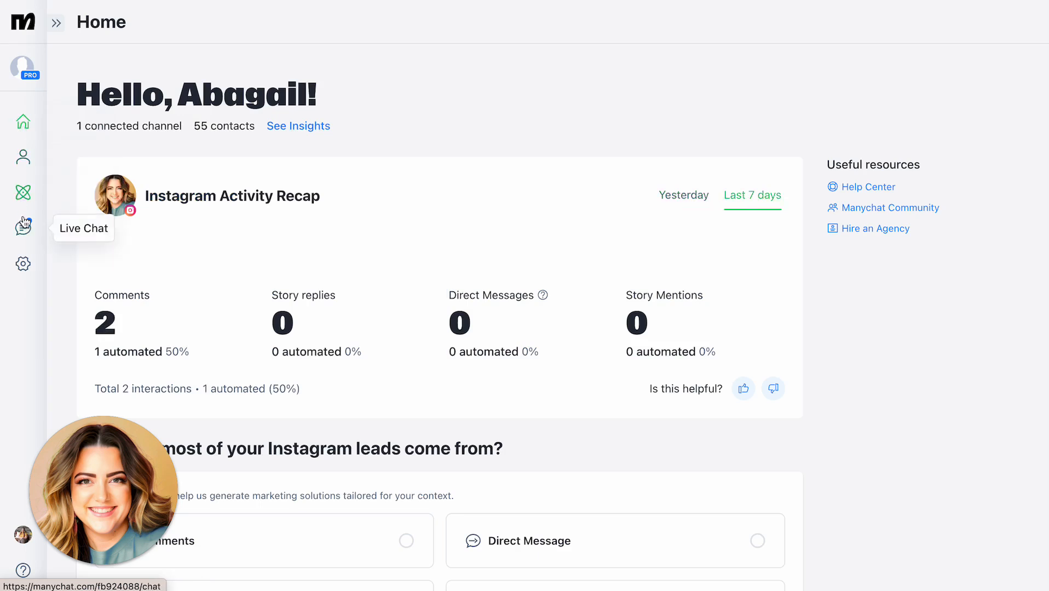
pyautogui.click(23, 197)
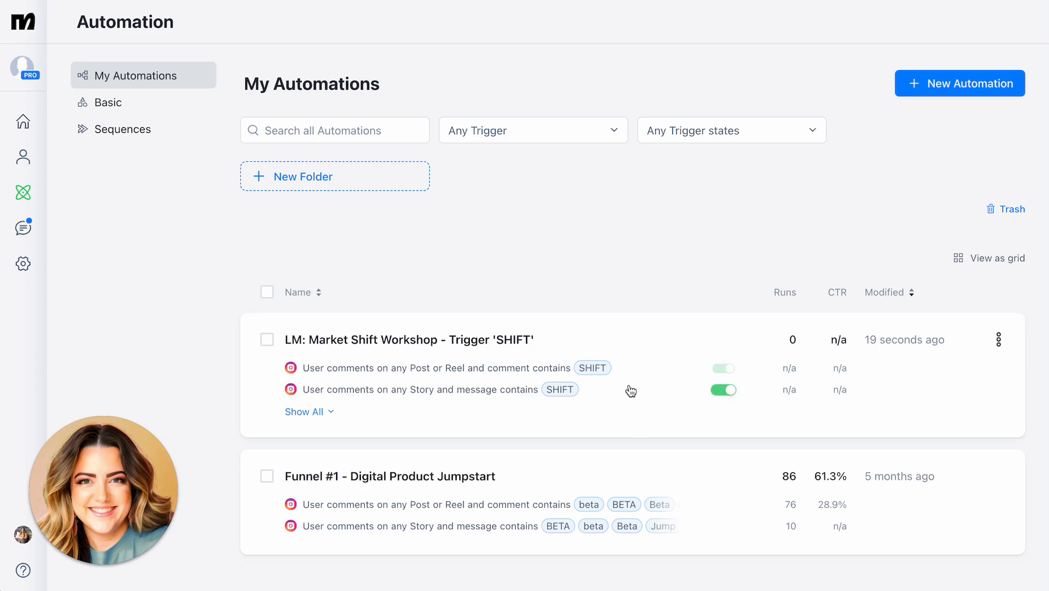
pyautogui.click(323, 413)
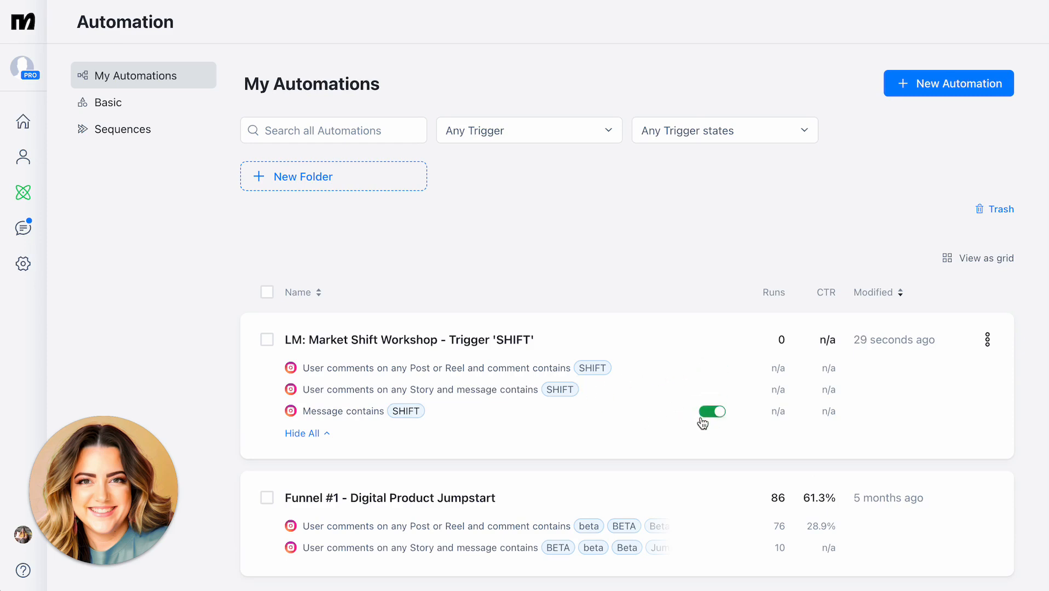
pyautogui.click(485, 340)
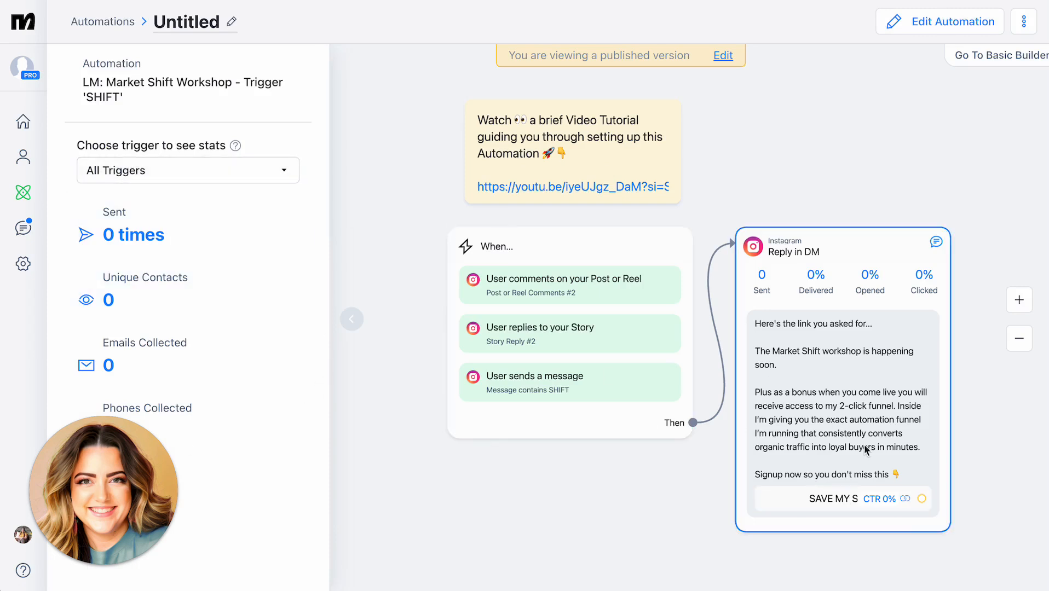
pyautogui.moveTo(887, 502)
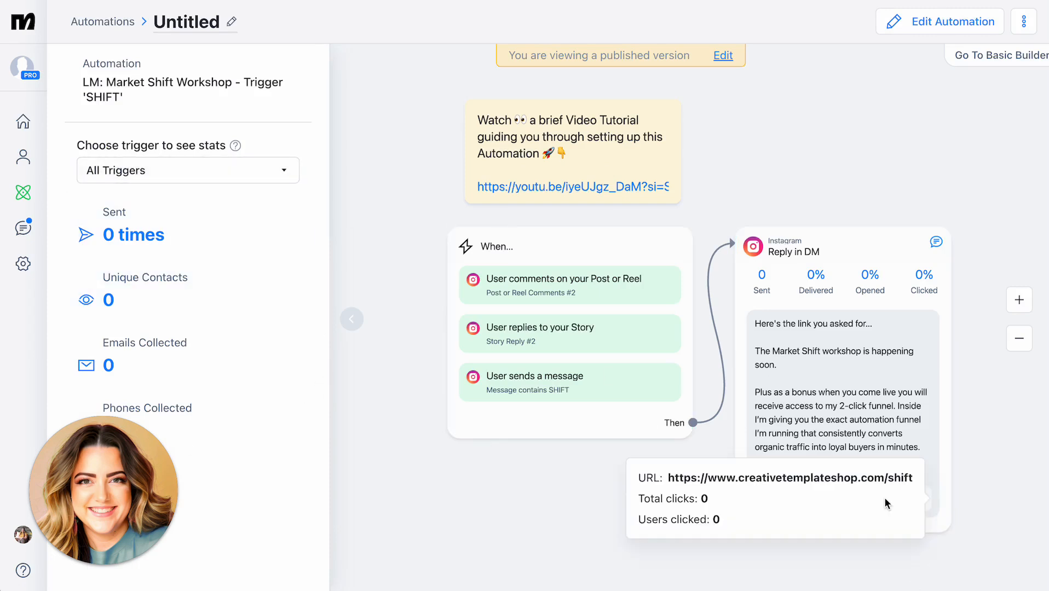